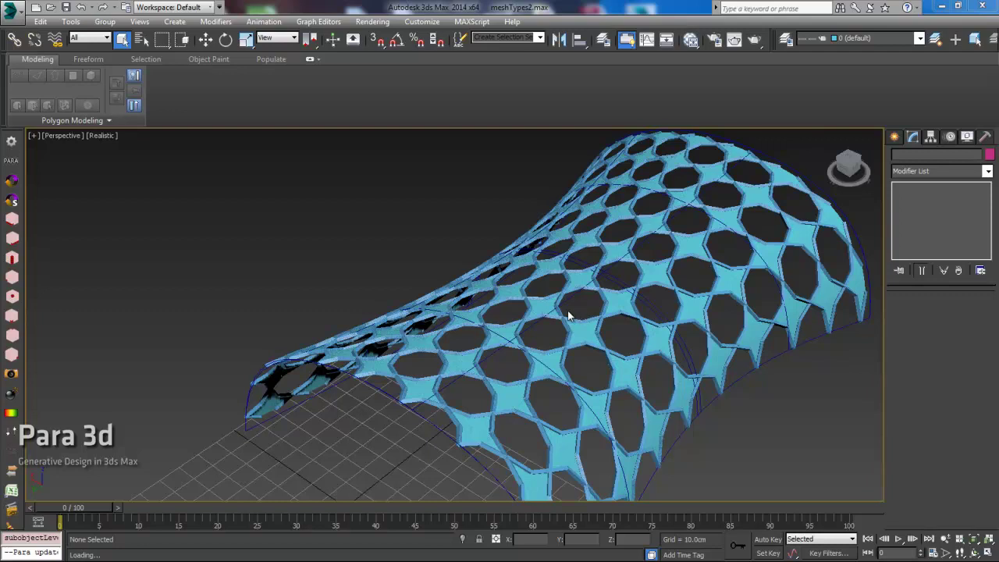
Open the Para 3d settings window beside the model, arrange its three nodes and select the parametricmesh001 node
left_click(10, 141)
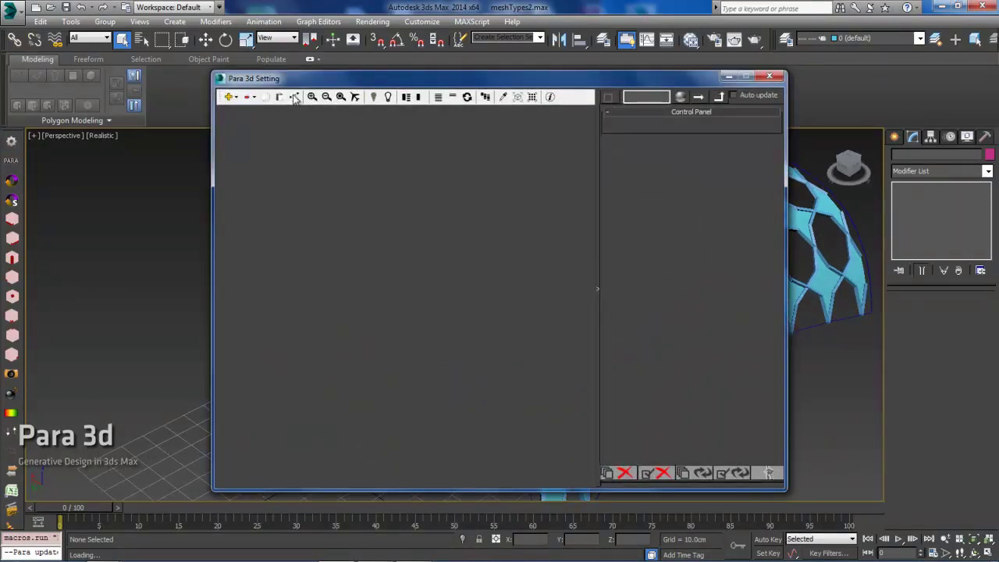
left_click_drag(351, 84, 147, 100)
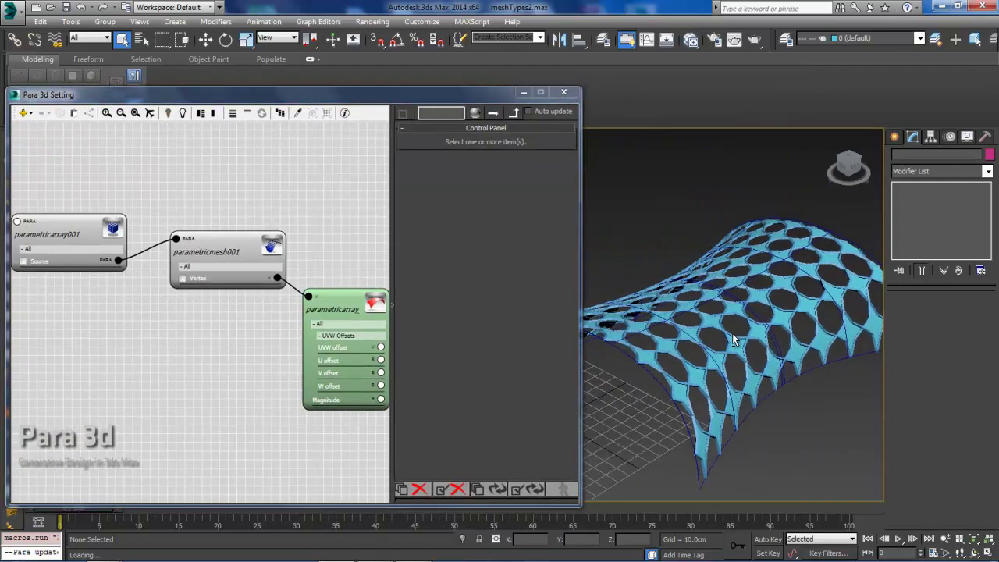
mouse_move(105, 216)
left_mouse_down()
mouse_move(126, 212)
mouse_move(113, 201)
left_mouse_up()
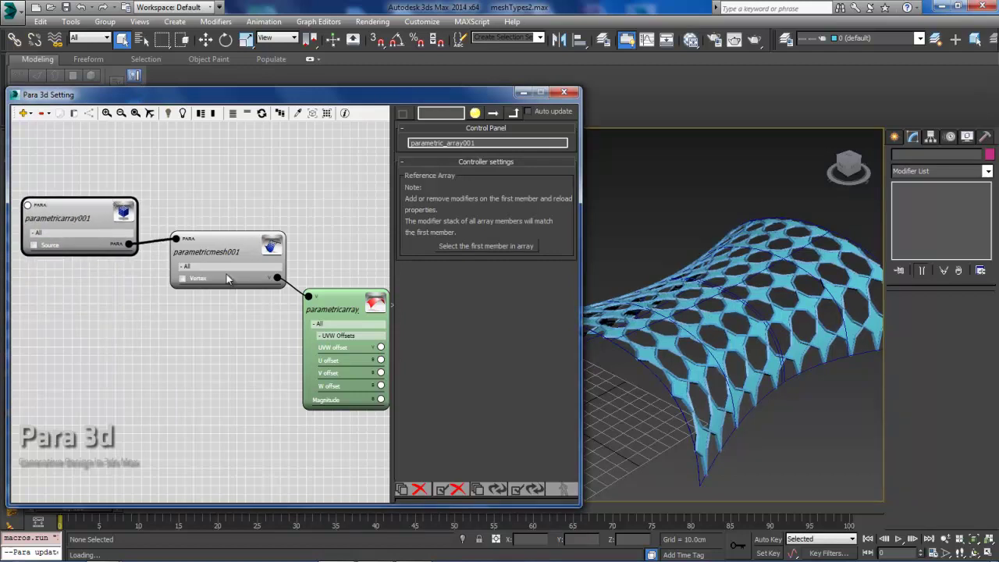
mouse_move(234, 248)
left_mouse_down()
mouse_move(205, 235)
mouse_move(215, 242)
left_mouse_up()
left_click(341, 293)
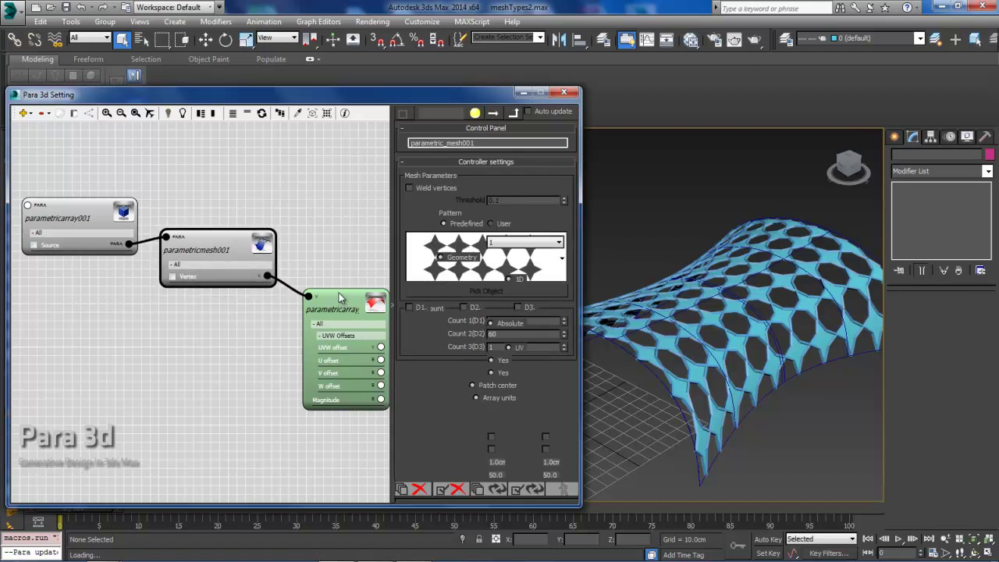
left_click_drag(340, 306, 330, 303)
left_click_drag(228, 244, 221, 231)
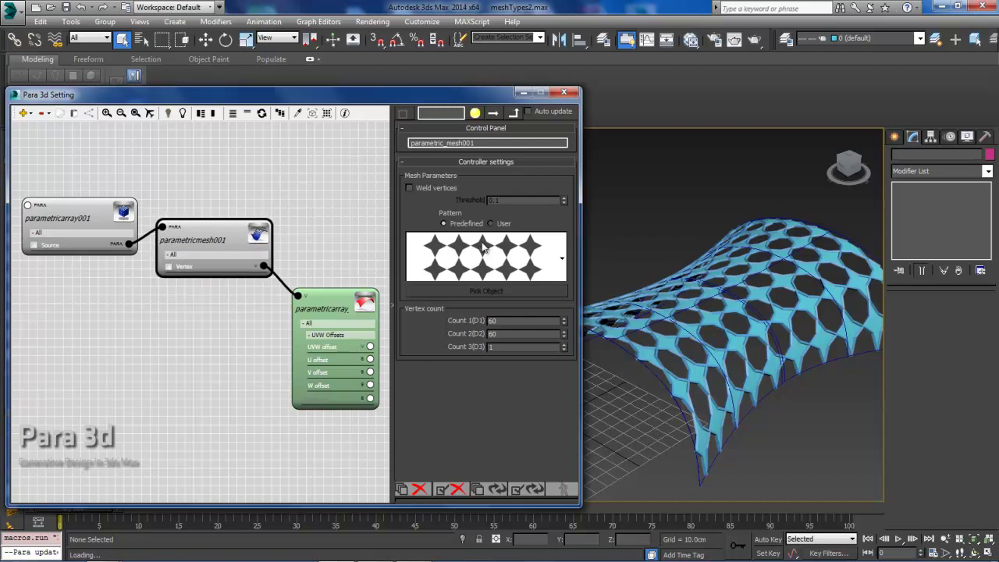
Change the predefined pattern of parametricmesh001 to the interlocking squares lattice
left_click(562, 258)
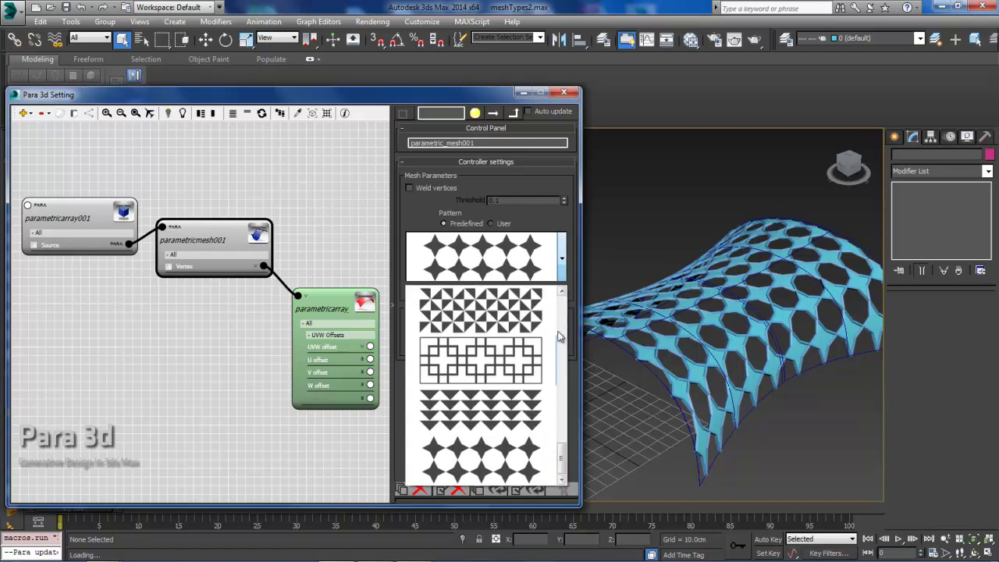
left_click(515, 356)
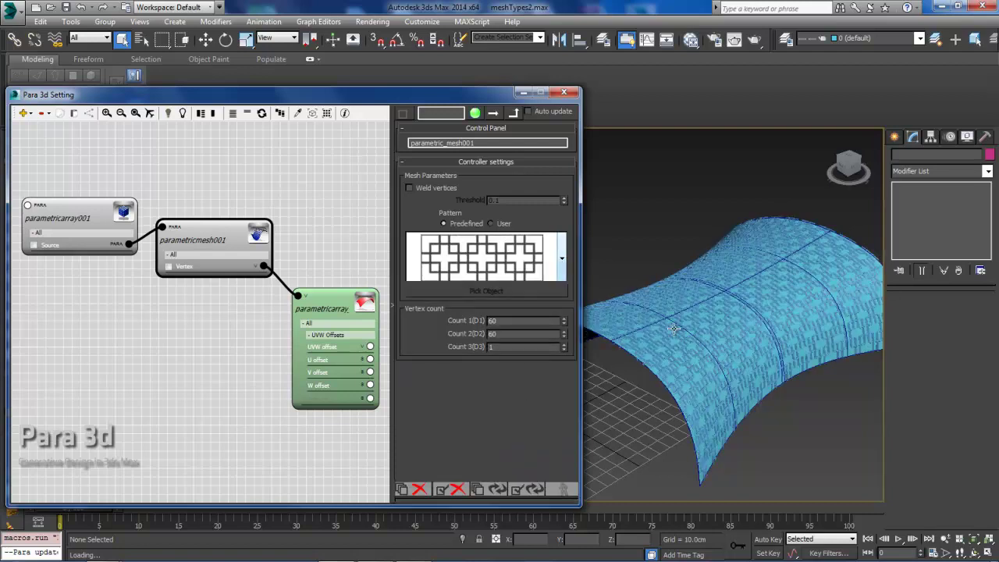
scroll(669, 326, "up", 5)
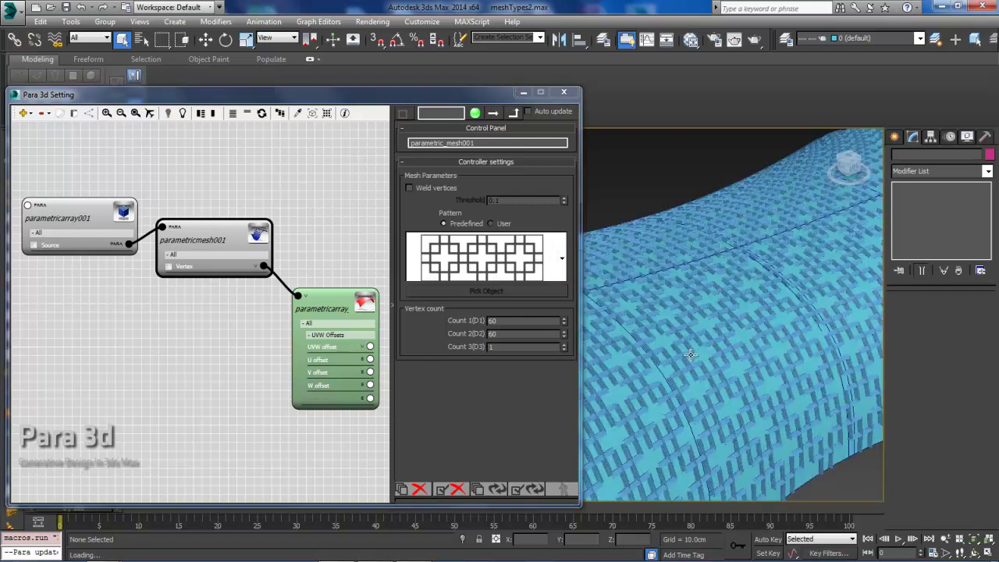
Set the vertex Count 1(D1) and Count 2(D2) of parametricmesh001 to 20 each
left_click(504, 321)
type("20")
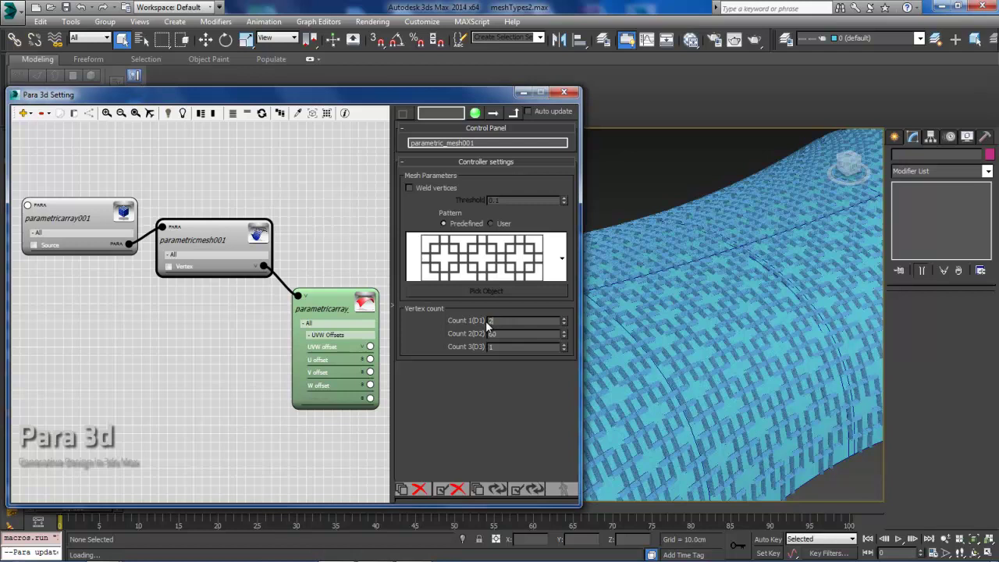
key("Return")
double_click(505, 334)
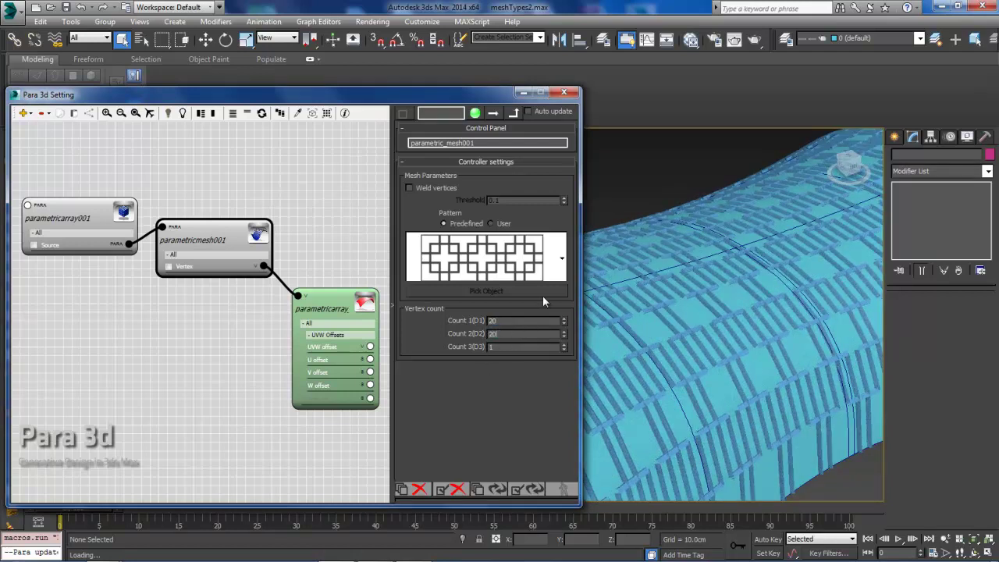
Change the predefined mesh pattern to the plain rectangular grid at the start of the pattern list
left_click(559, 266)
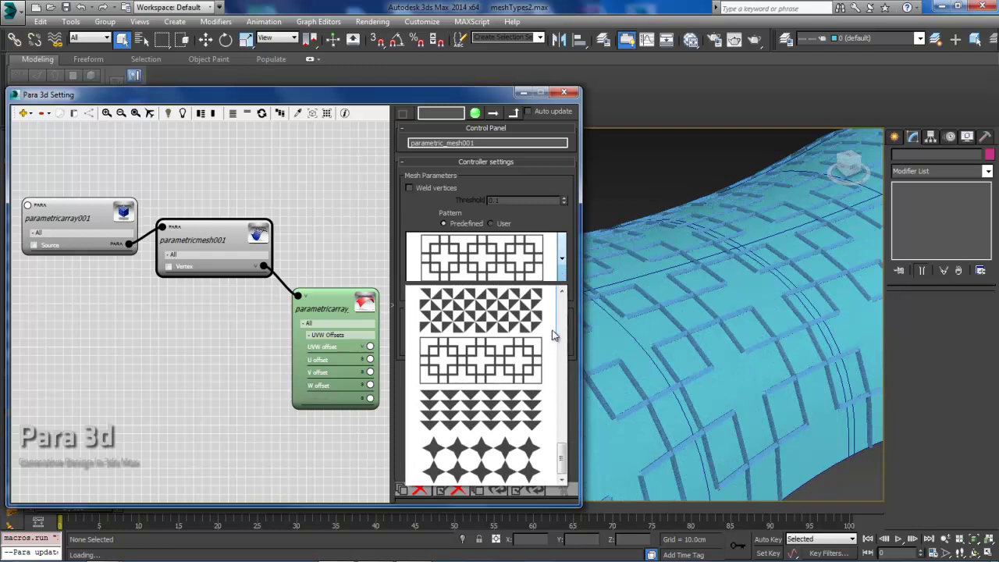
left_click_drag(560, 457, 560, 316)
left_click(507, 326)
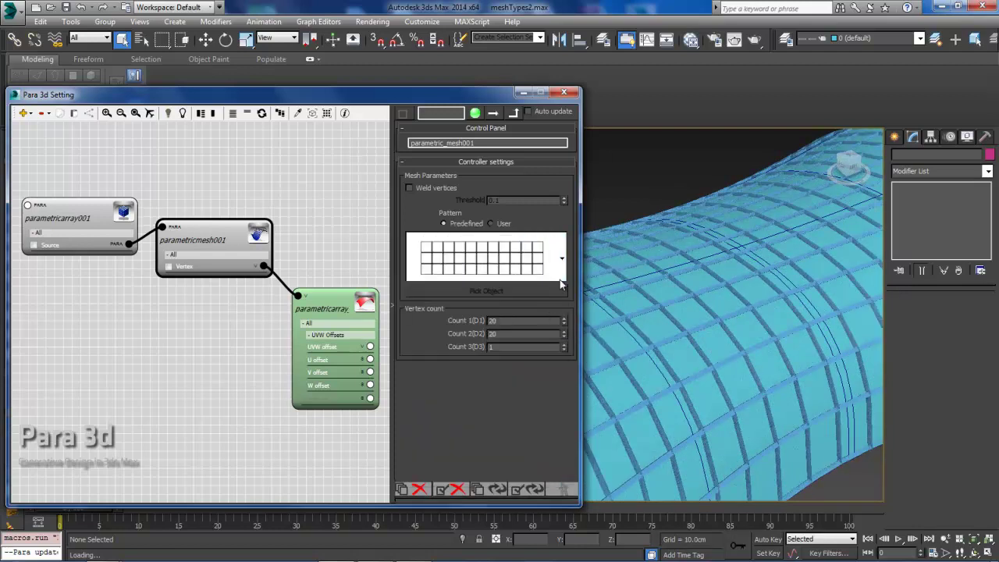
Apply the fourth predefined pattern, a grid with mirrored diagonals, and view the whole triangulated surface
left_click(563, 267)
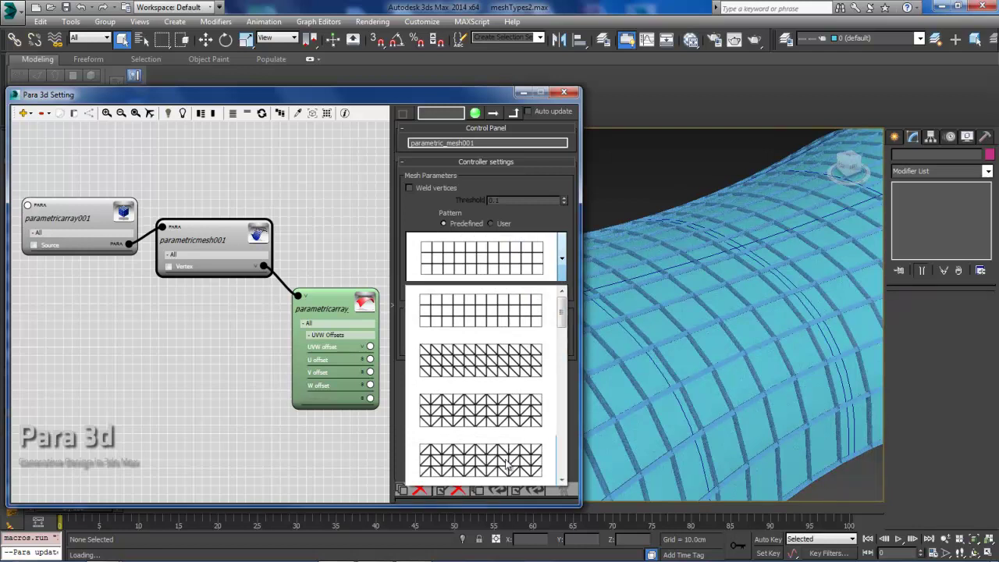
left_click(507, 466)
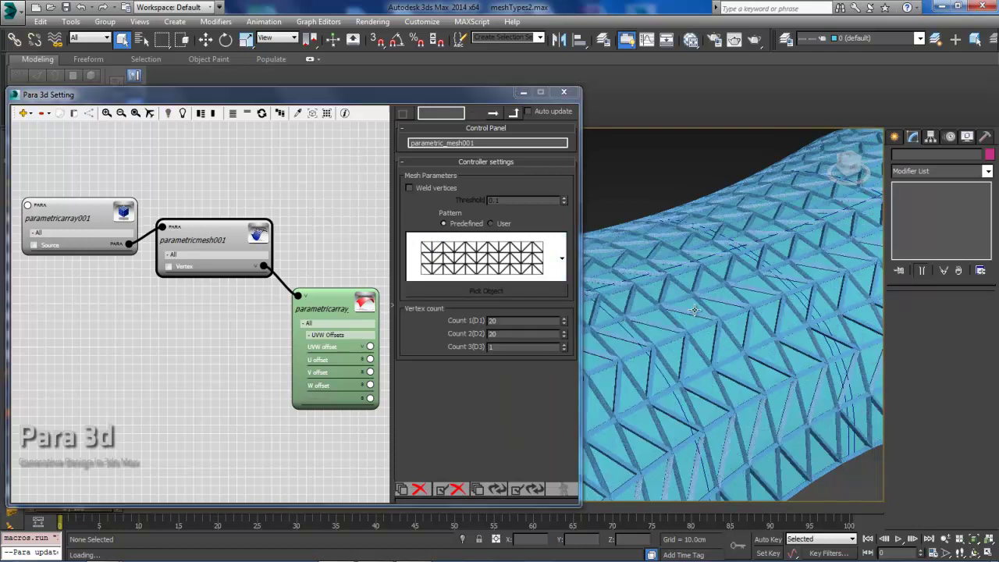
scroll(706, 299, "down", 5)
middle_click_drag(705, 299, 716, 320, "alt")
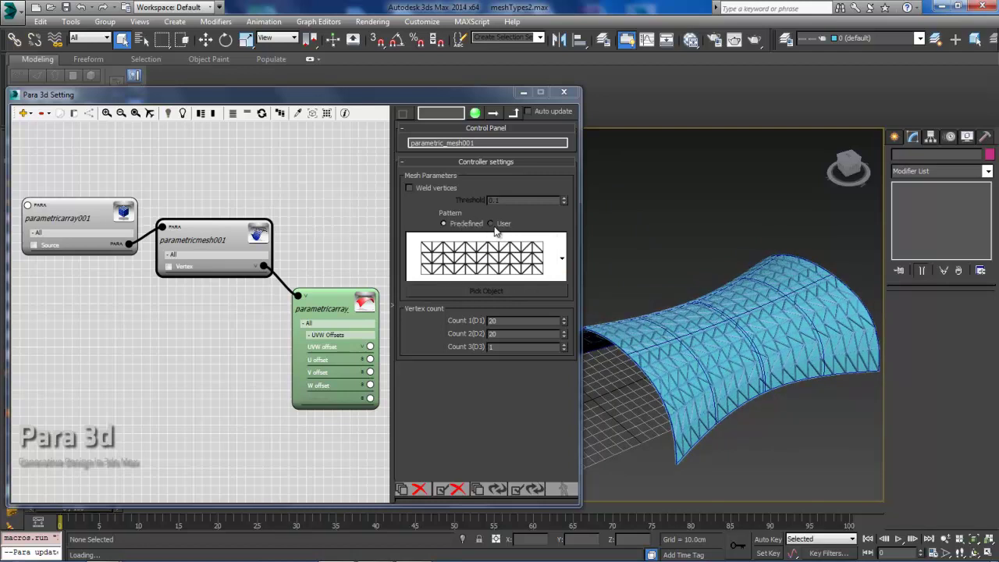
Try the User pattern source on parametricmesh001, dismiss the message and reselect the node
left_click(490, 224)
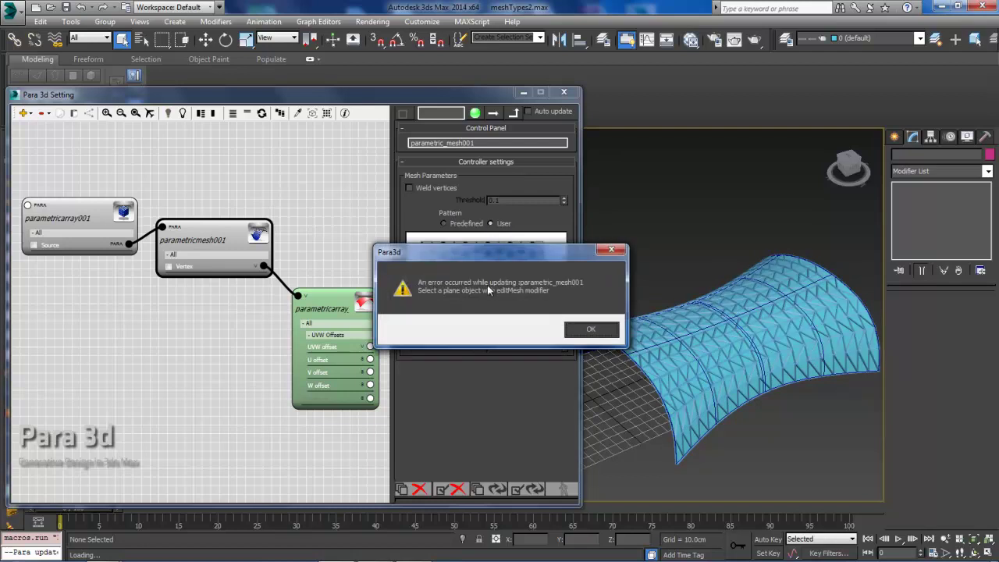
left_click(591, 330)
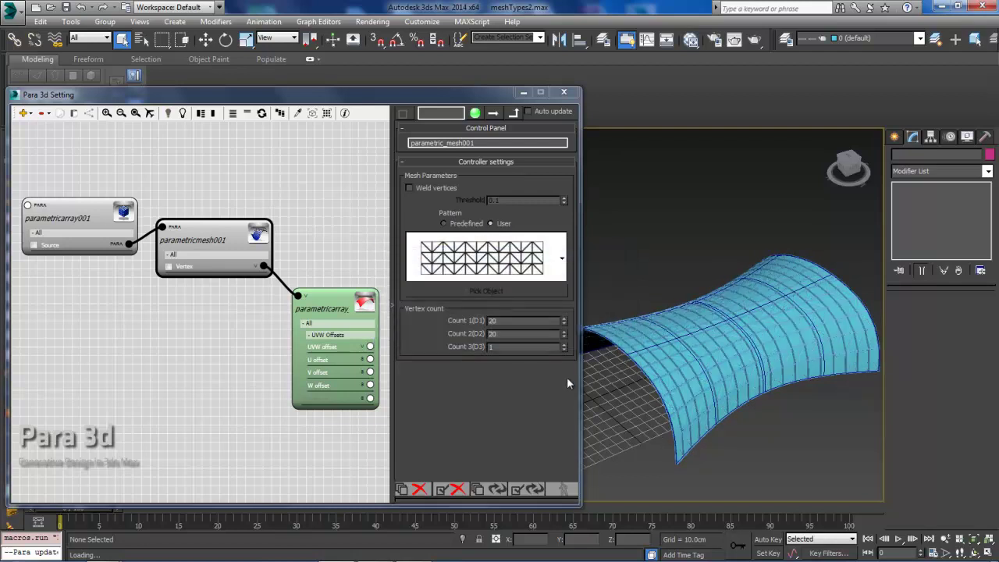
left_click_drag(220, 239, 218, 254)
left_click(218, 345)
left_click(210, 259)
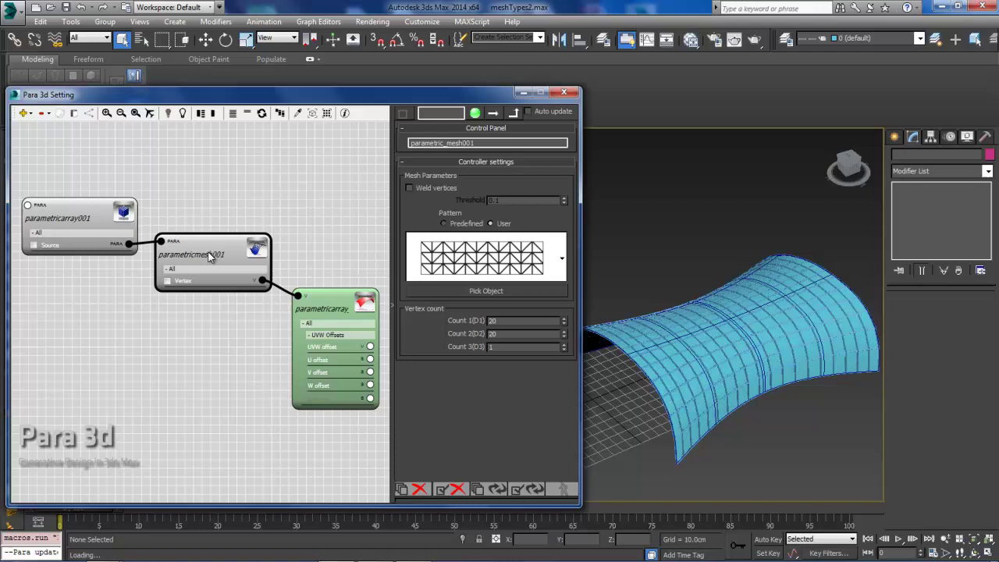
Remove the green UVW offset node fed by parametricmesh001 and shift the Para 3d window to clear the viewport
left_click_drag(206, 246, 208, 242)
middle_click_drag(692, 308, 678, 278)
scroll(674, 275, "down", 3)
scroll(681, 288, "up", 4)
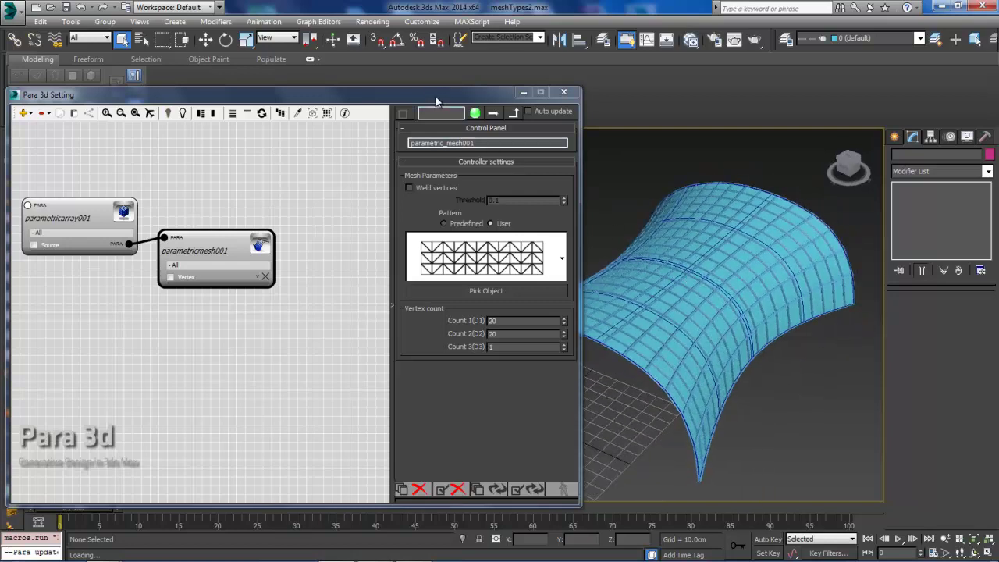
left_click_drag(436, 101, 407, 100)
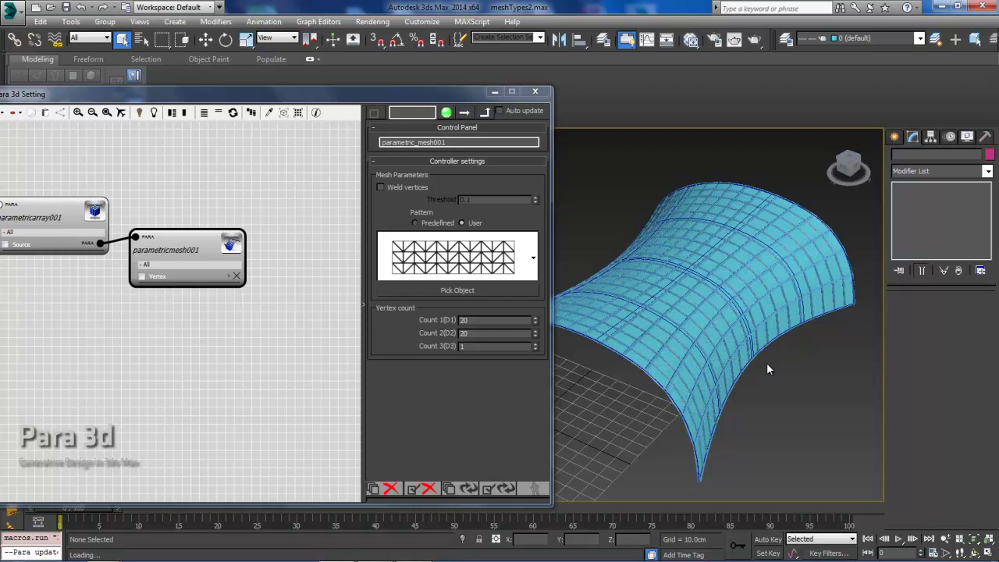
scroll(764, 356, "down", 4)
scroll(773, 351, "up", 5)
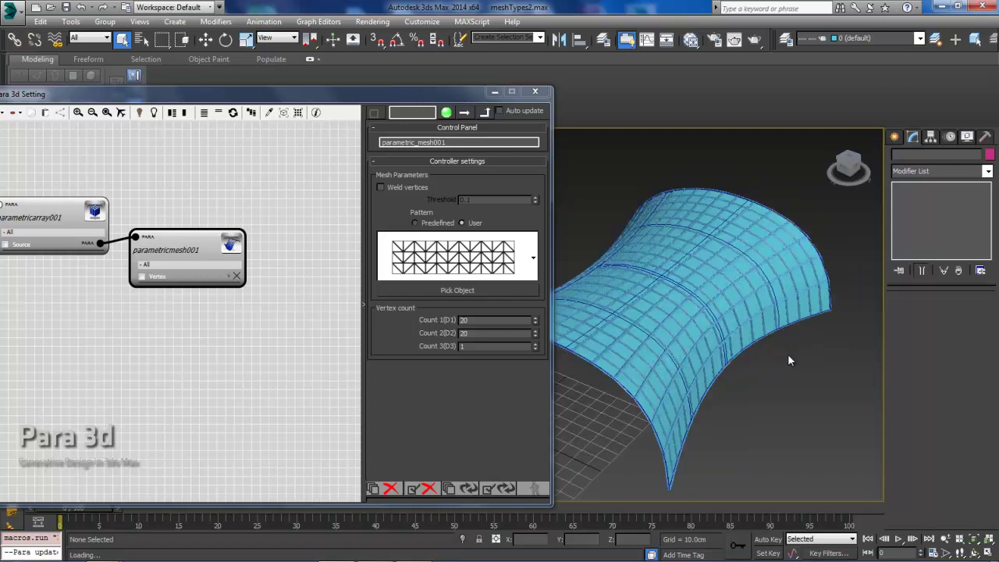
Create a plane about 109 long and 112 wide on the ground beside the curved surface
left_click(894, 137)
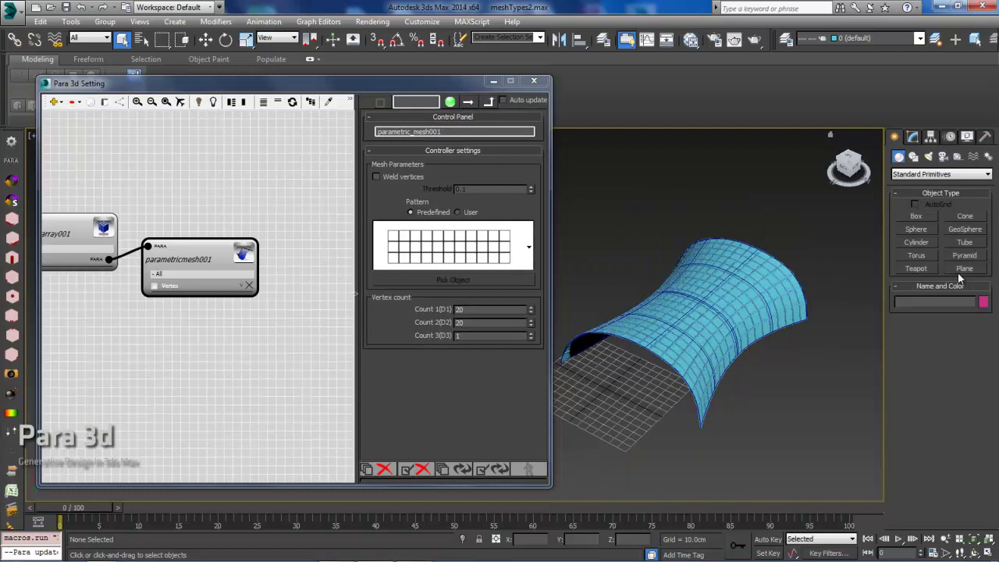
left_click(964, 268)
left_click_drag(706, 337, 751, 359)
middle_click_drag(752, 359, 771, 328)
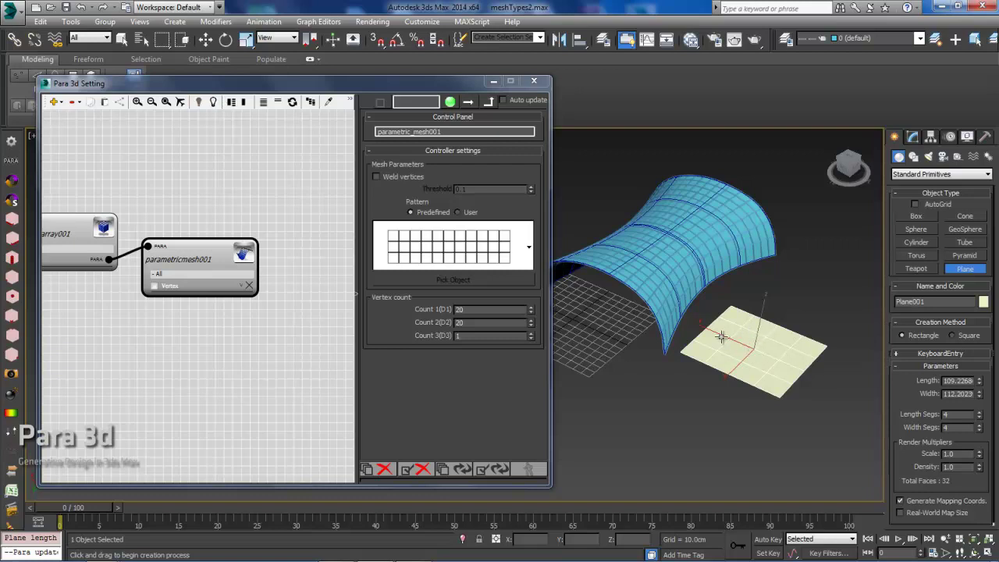
mouse_move(767, 341)
middle_mouse_down("alt")
mouse_move(761, 332)
mouse_move(753, 345)
middle_mouse_up("alt")
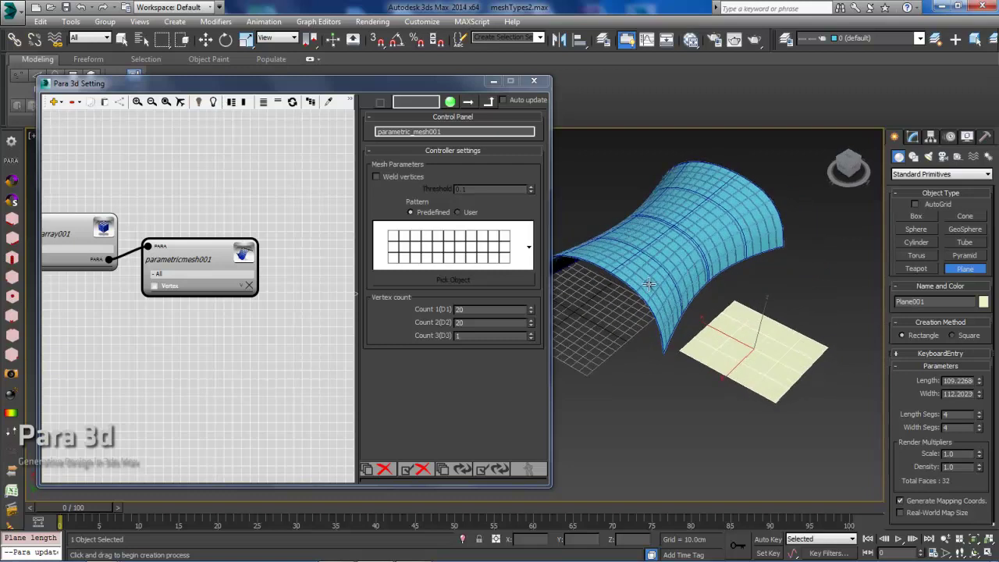
left_click_drag(406, 83, 379, 79)
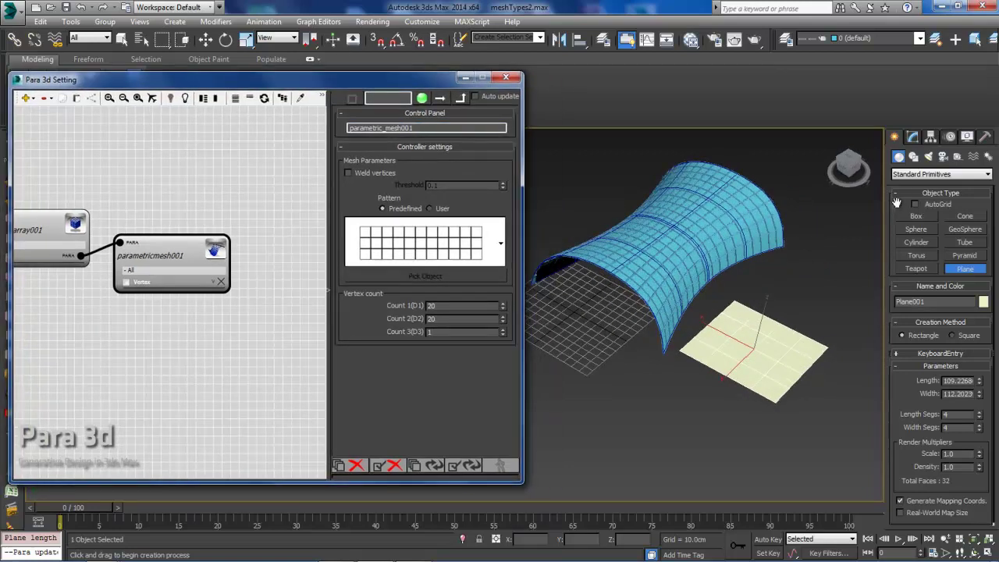
Set the plane's length segments to 3
left_click(913, 137)
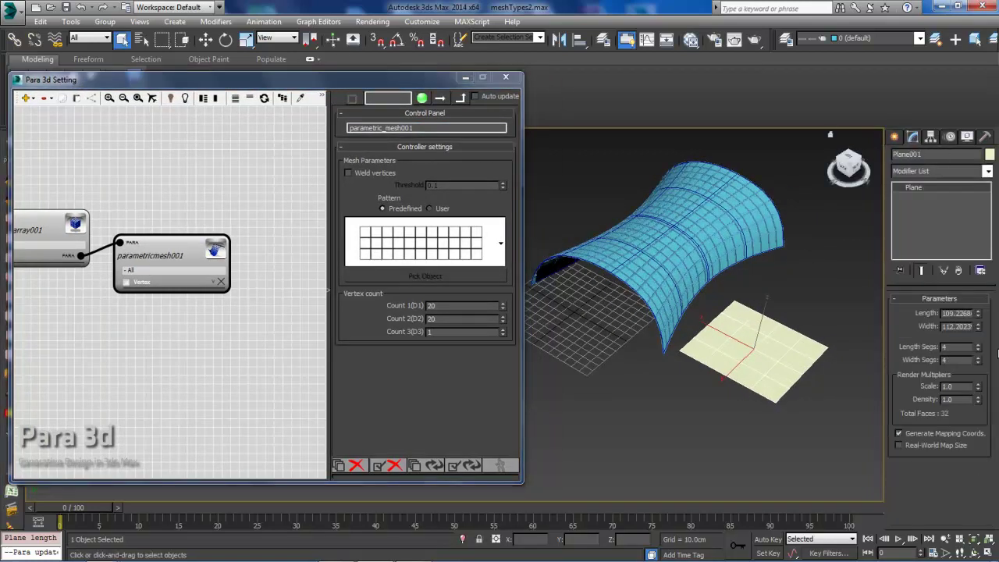
double_click(943, 347)
type("3")
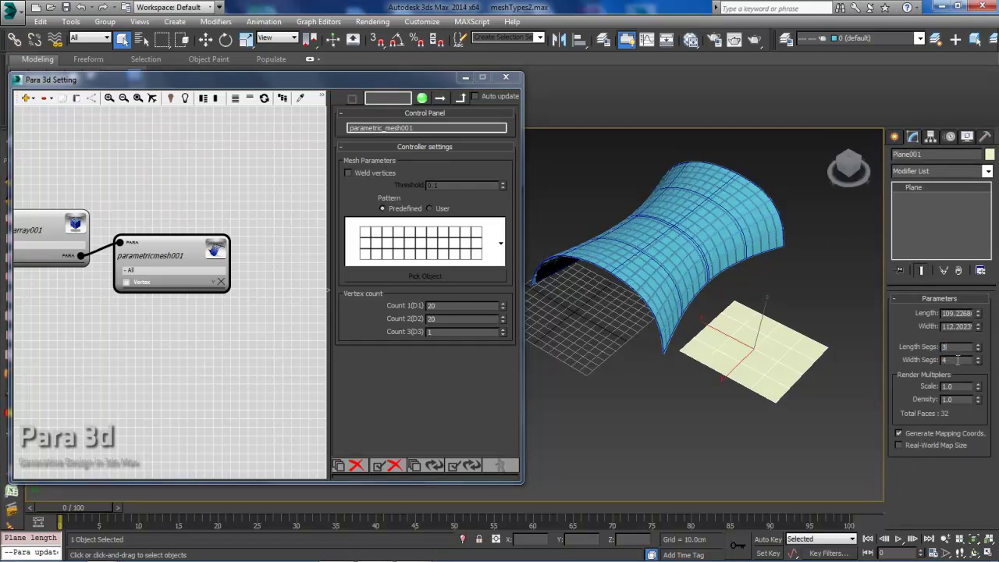
left_click(957, 360)
middle_click_drag(785, 350, 811, 311, "alt")
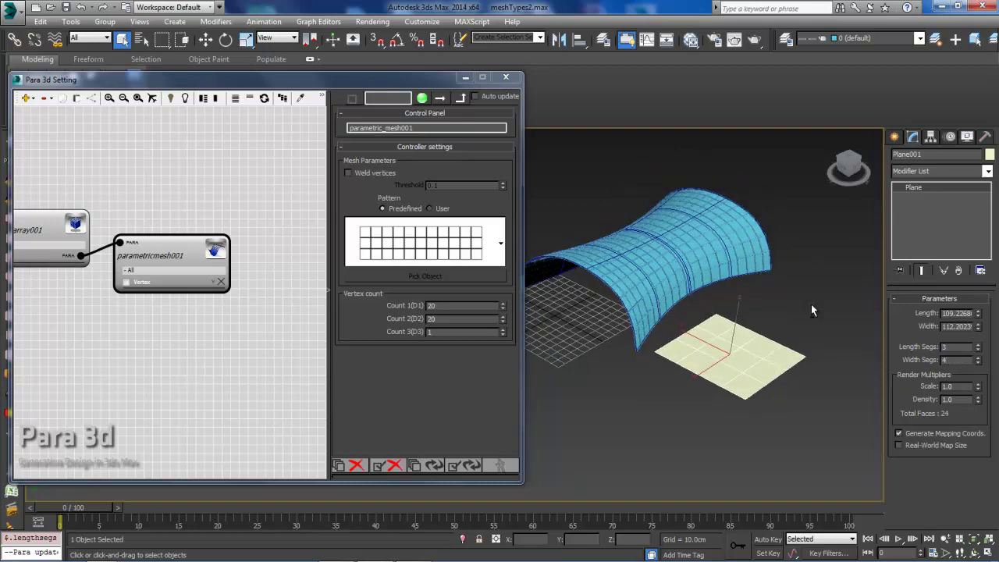
Add an Edit Mesh modifier to the plane
left_click(987, 171)
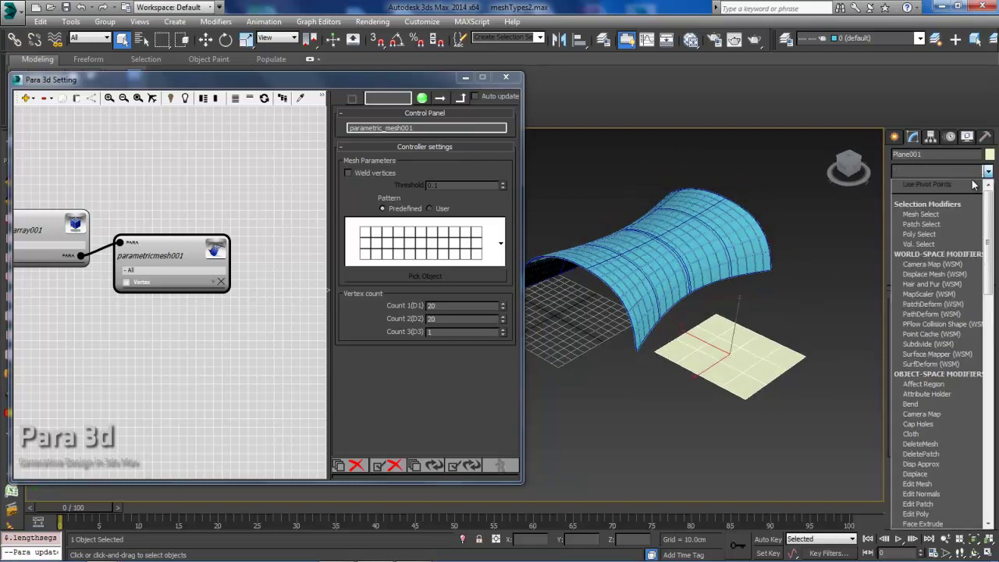
scroll(973, 183, "down", 10)
left_click(973, 185)
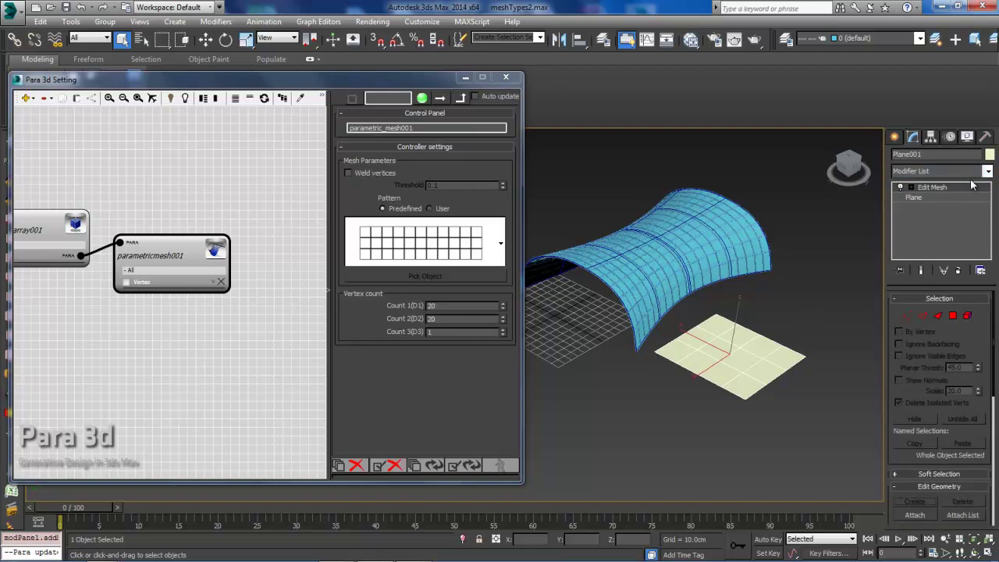
middle_click_drag(812, 320, 785, 290, "alt")
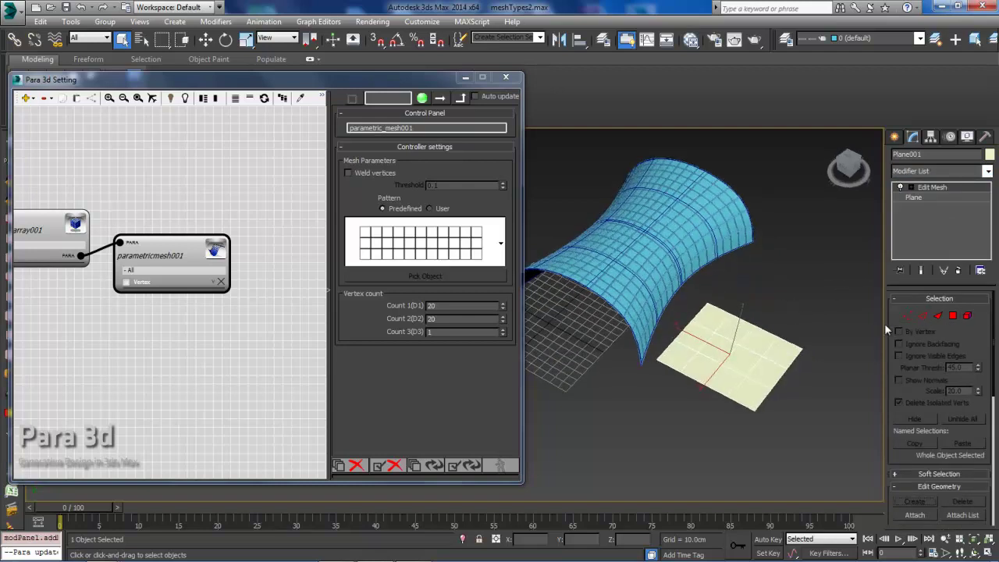
Select all edges of the plane at the Edge level of its Edit Mesh modifier
middle_click_drag(761, 326, 640, 334, "alt")
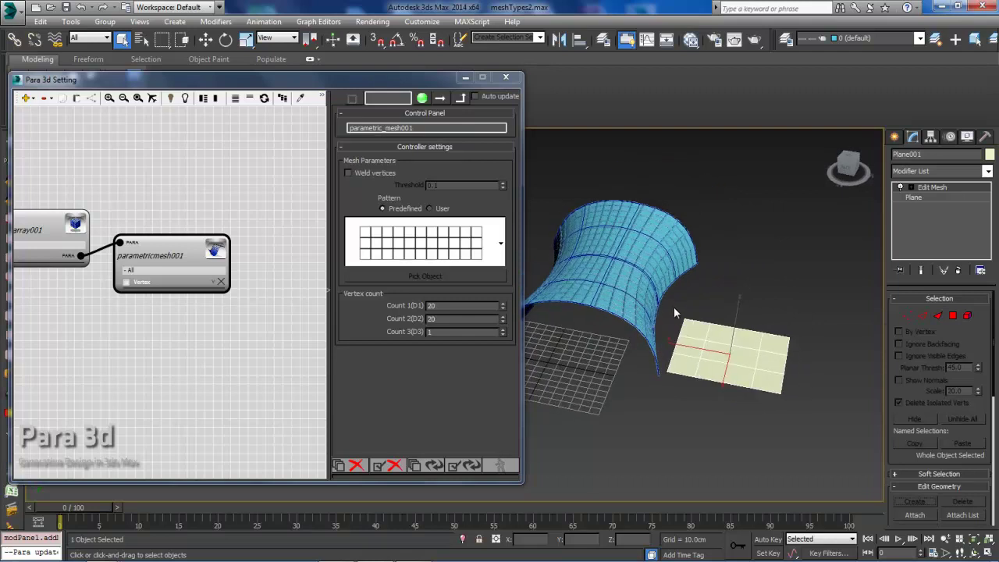
left_click_drag(670, 303, 702, 322)
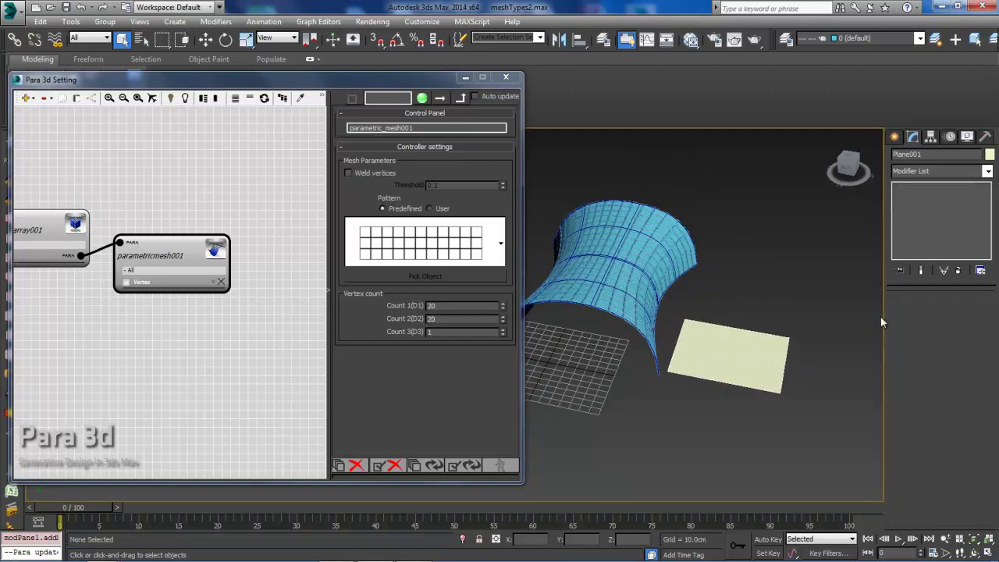
left_click(784, 347)
key("2")
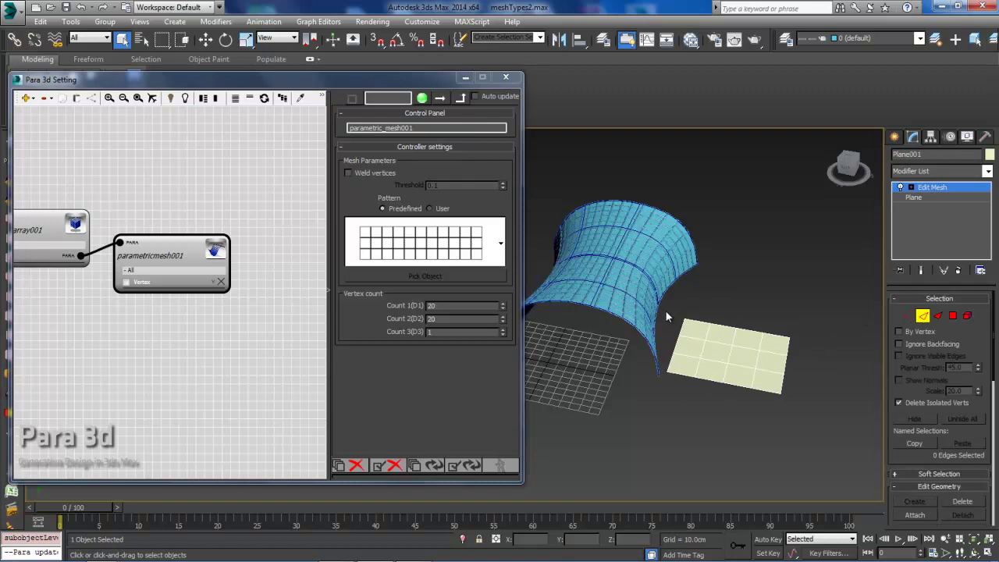
left_click_drag(664, 307, 865, 403)
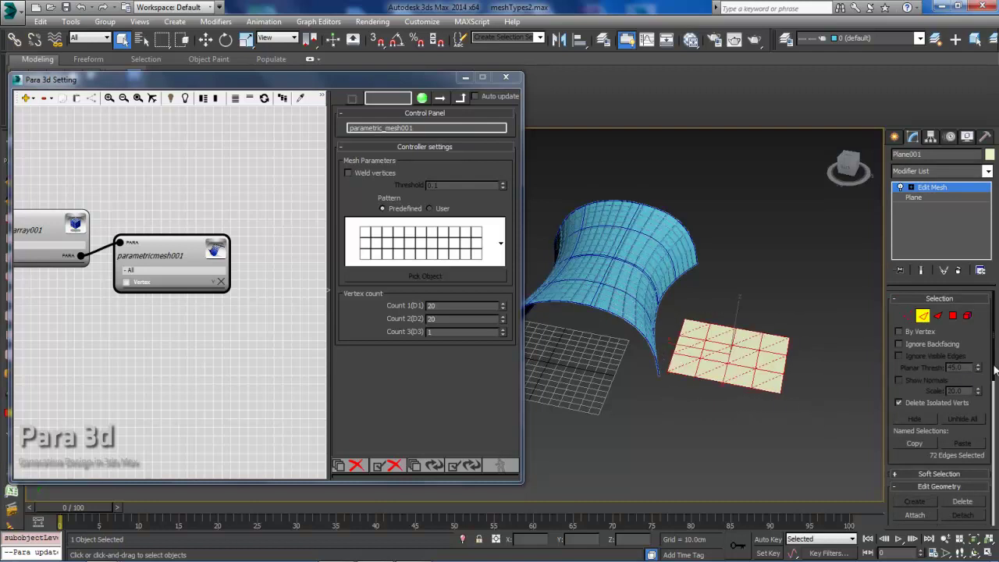
Make all selected edges of the plane visible and switch the parametric mesh pattern to User
scroll(996, 374, "down", 10)
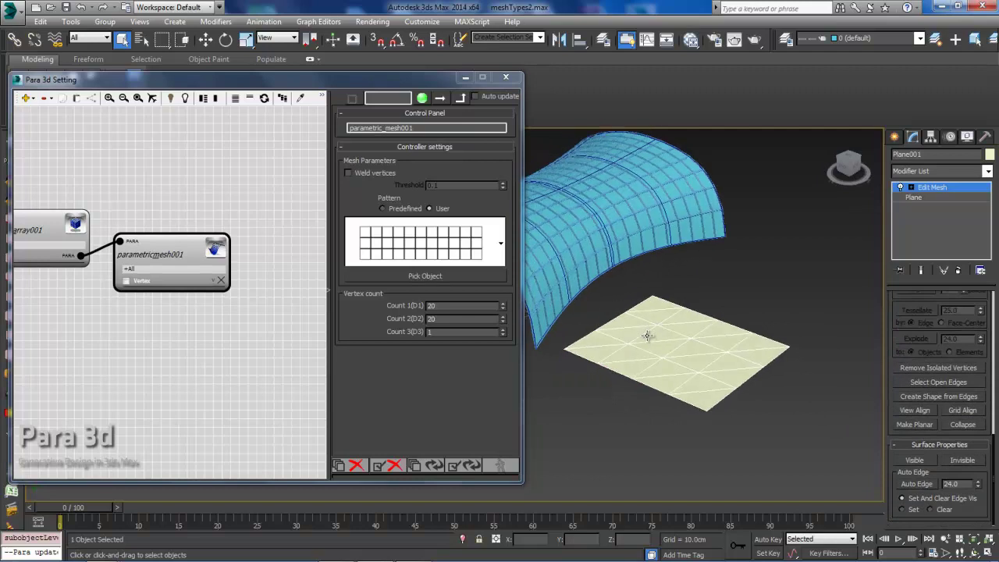
middle_click_drag(647, 336, 693, 366, "alt")
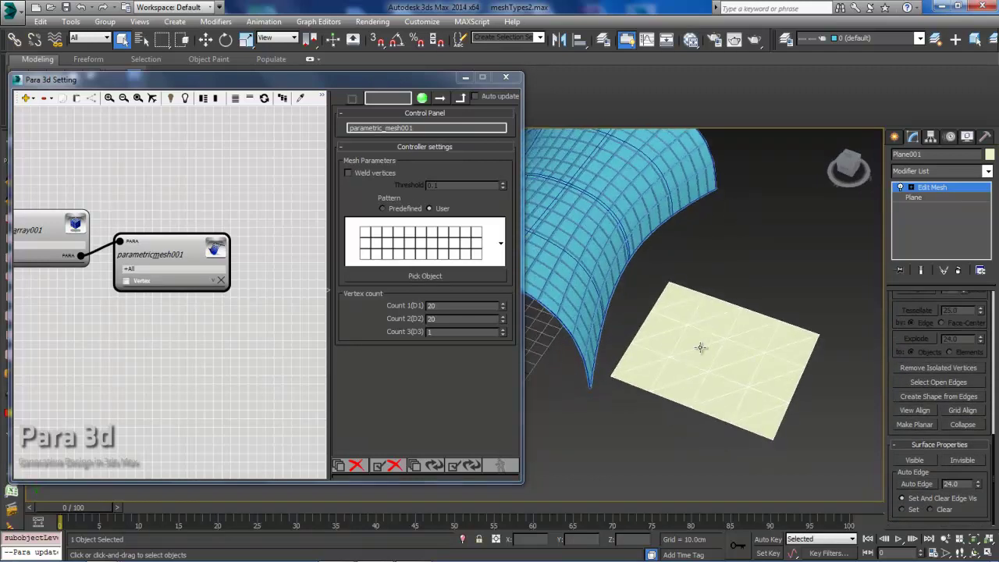
middle_click_drag(684, 325, 721, 349, "alt")
scroll(707, 381, "up", 3)
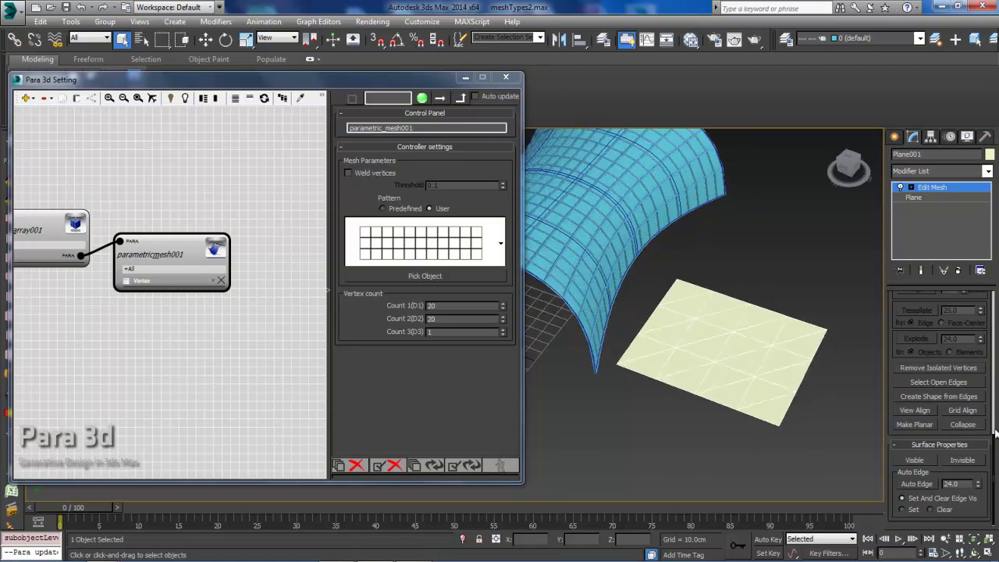
Turn several diagonal edges of the plane's mesh with the Turn tool to vary its triangulation
left_click_drag(994, 434, 993, 406)
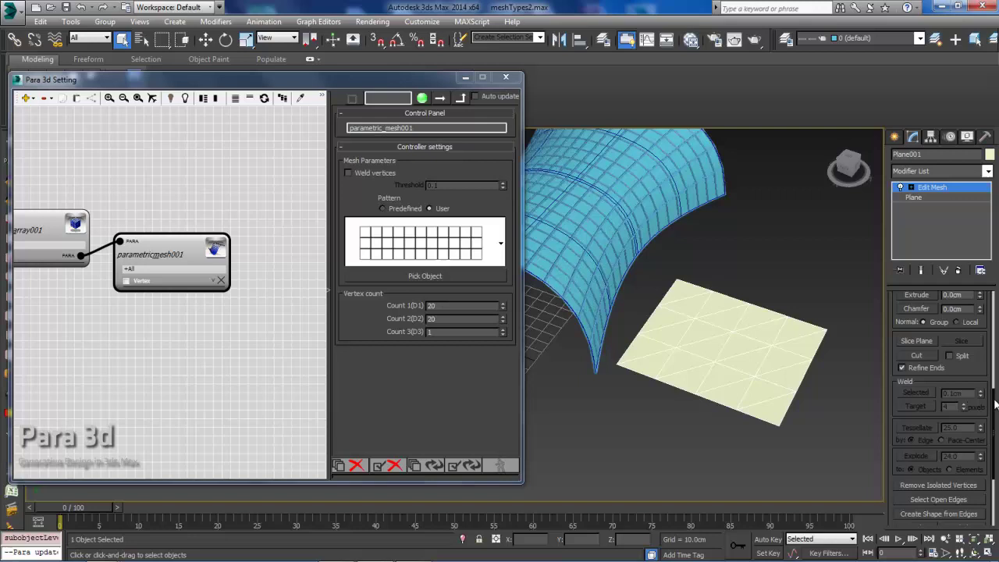
scroll(987, 351, "up", 5)
left_click_drag(987, 275, 985, 279)
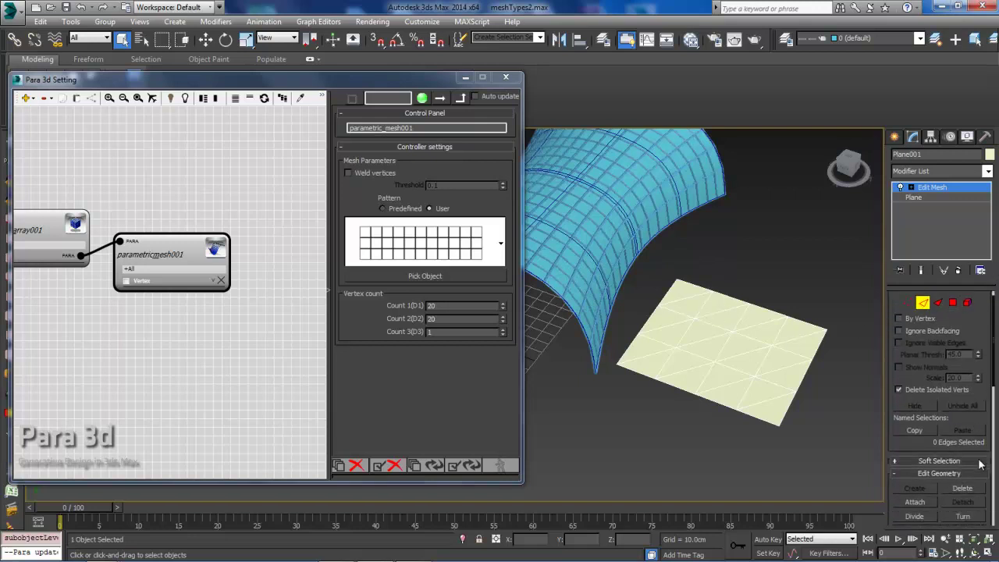
left_click(963, 516)
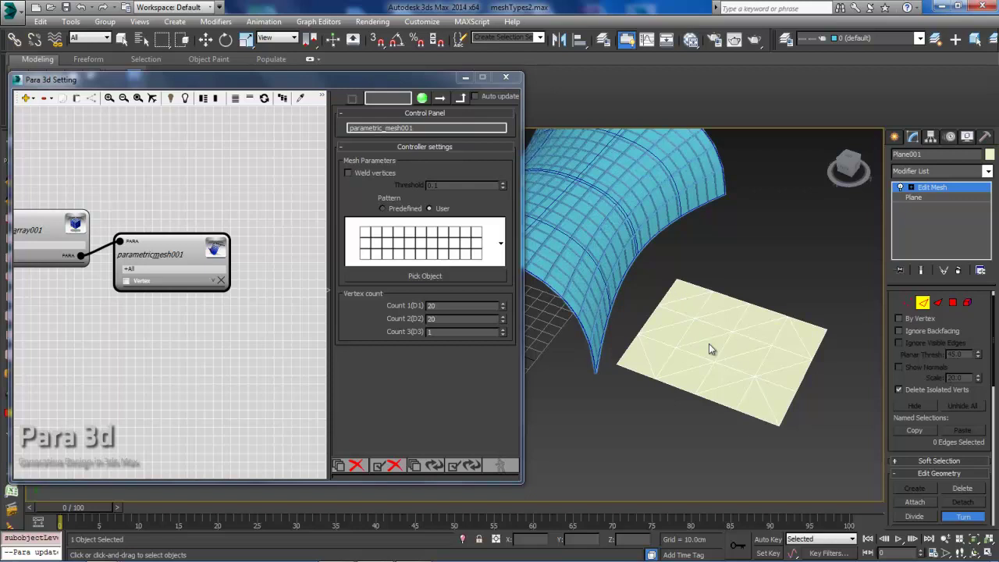
left_click_drag(993, 378, 992, 447)
left_click(971, 361)
Select diagonal edges around the middle of the plane and make them invisible
left_click(743, 357)
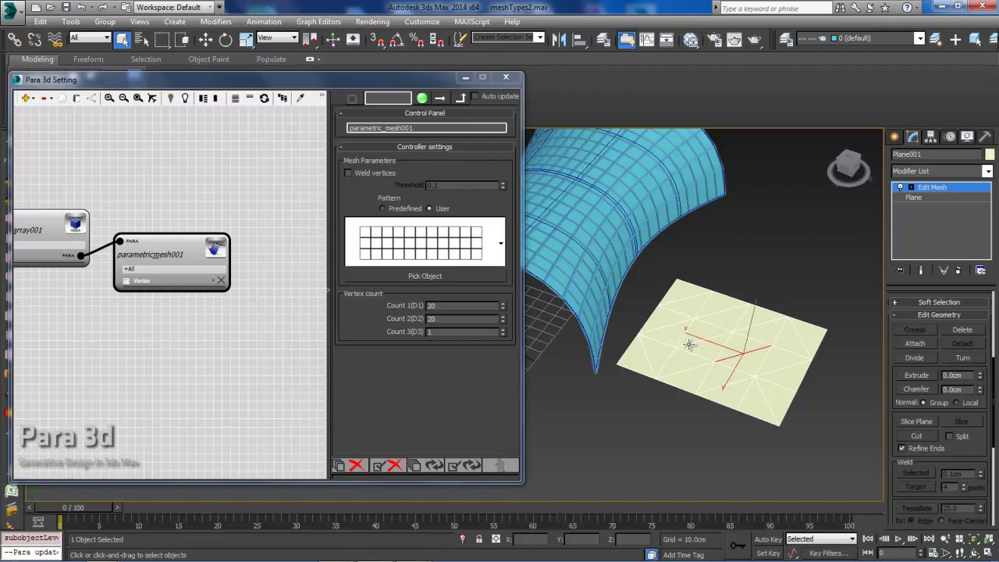
left_click_drag(995, 410, 995, 500)
left_click(962, 461)
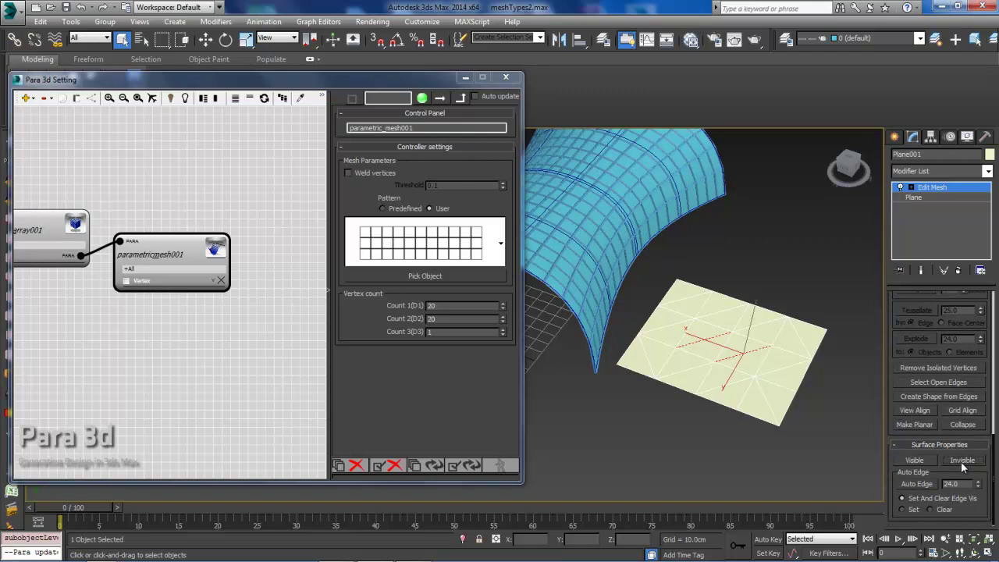
left_click(842, 401)
At the Face level, select the two central triangular faces of the plane and hide them
scroll(968, 390, "up", 10)
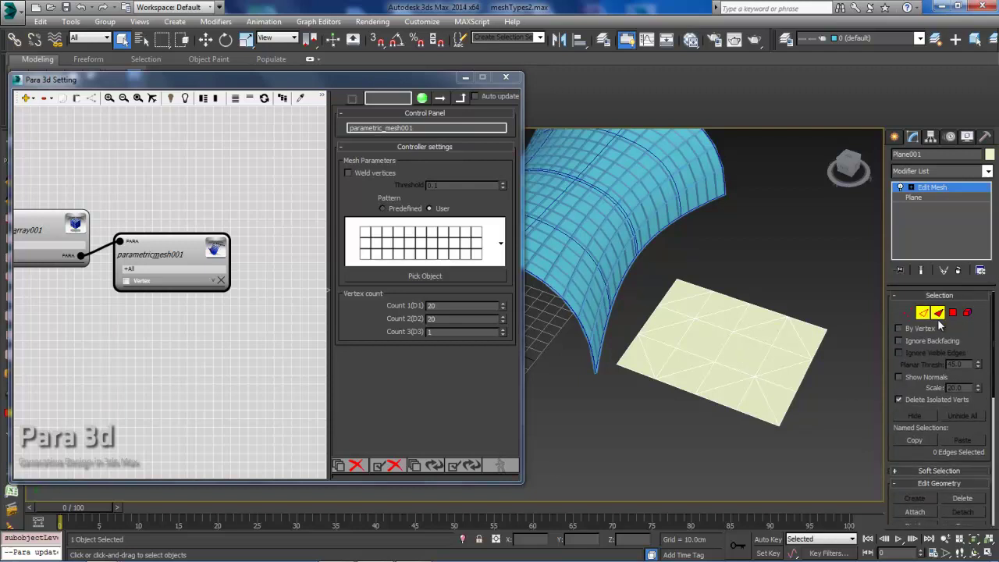
left_click(937, 312)
left_click(745, 357)
left_click(750, 365, "ctrl")
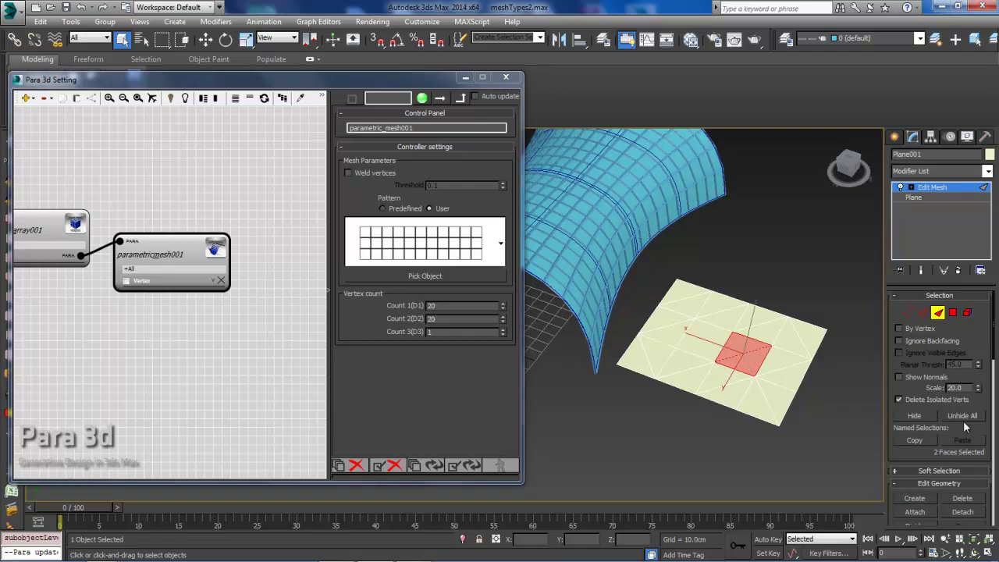
left_click(917, 417)
Pick the plane with the hidden faces as the user pattern for the parametric mesh
mouse_move(706, 385)
middle_mouse_down()
mouse_move(710, 372)
mouse_move(697, 382)
middle_mouse_up()
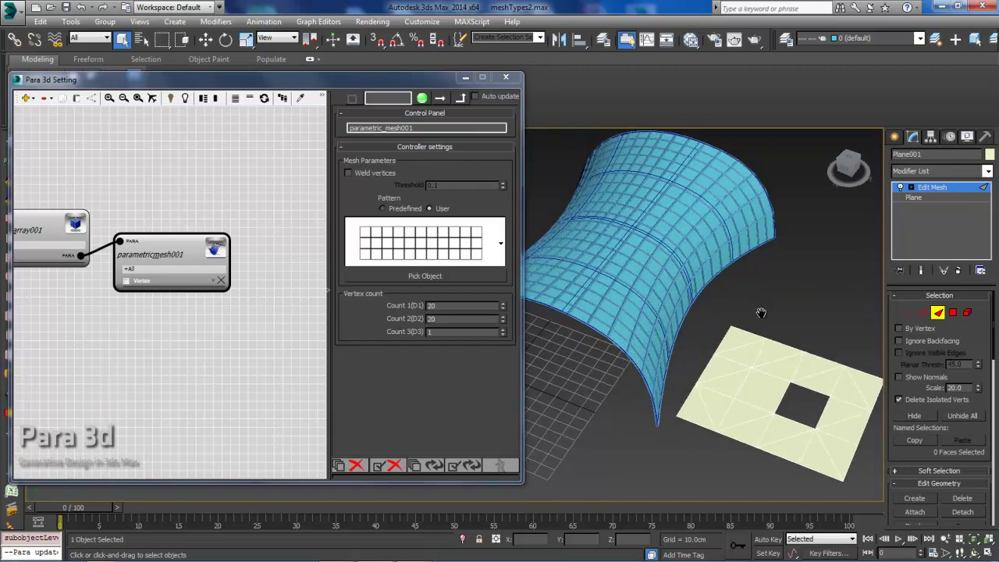
left_click(417, 275)
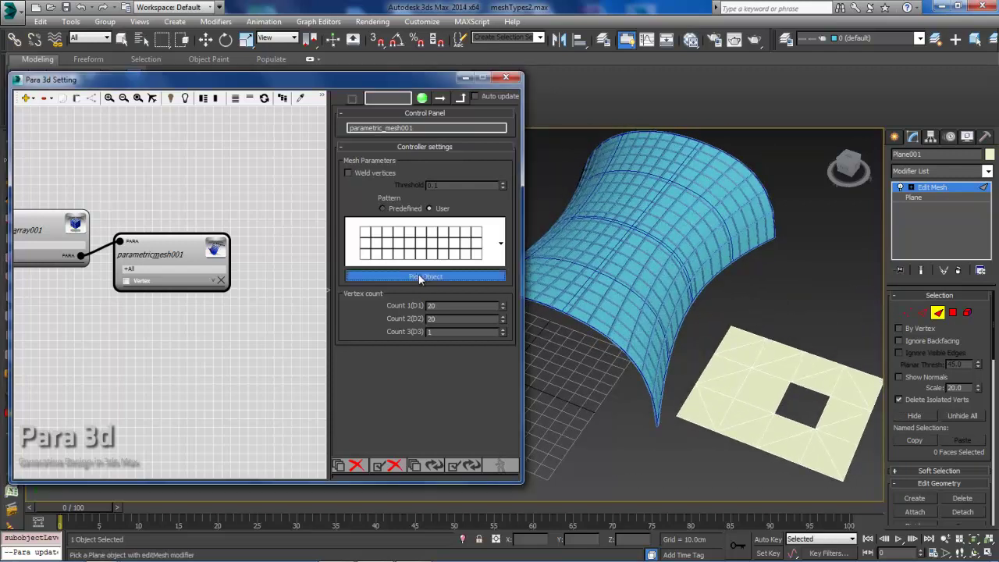
left_click(761, 383)
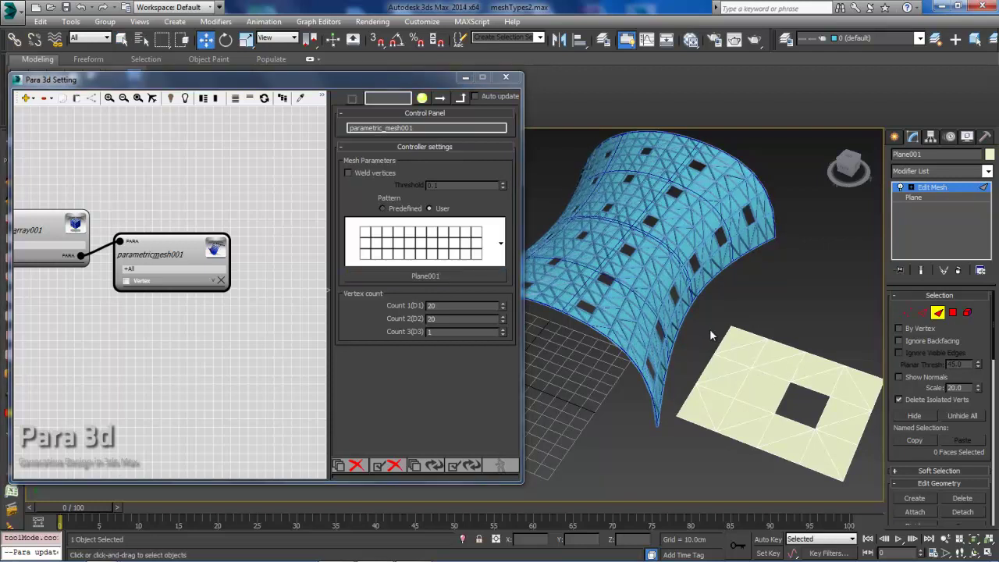
middle_click_drag(735, 323, 754, 351, "alt")
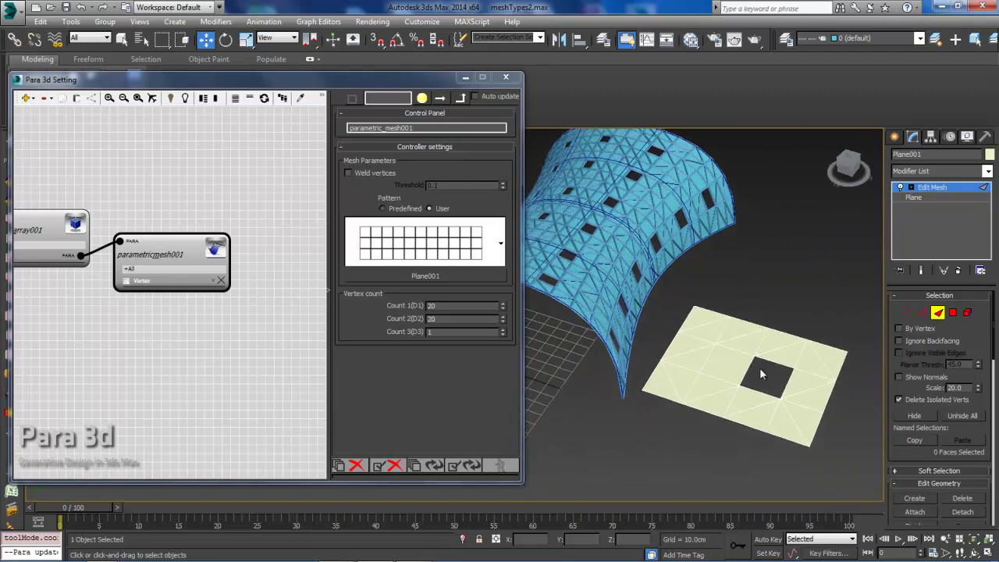
Return to the Edge level, select a diagonal edge beside the plane's square hole and make it invisible
left_click(937, 312)
left_click(922, 312)
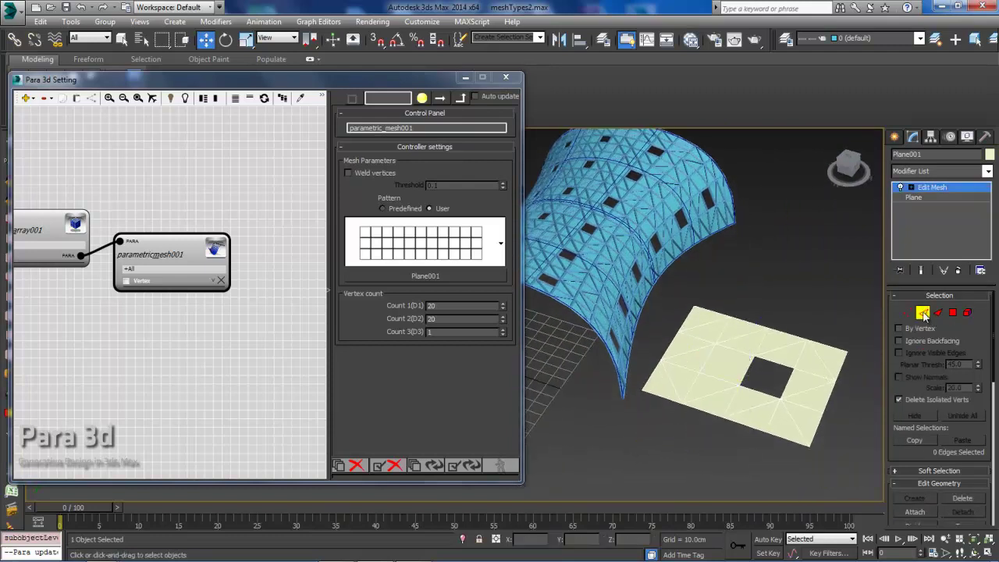
left_click(707, 357)
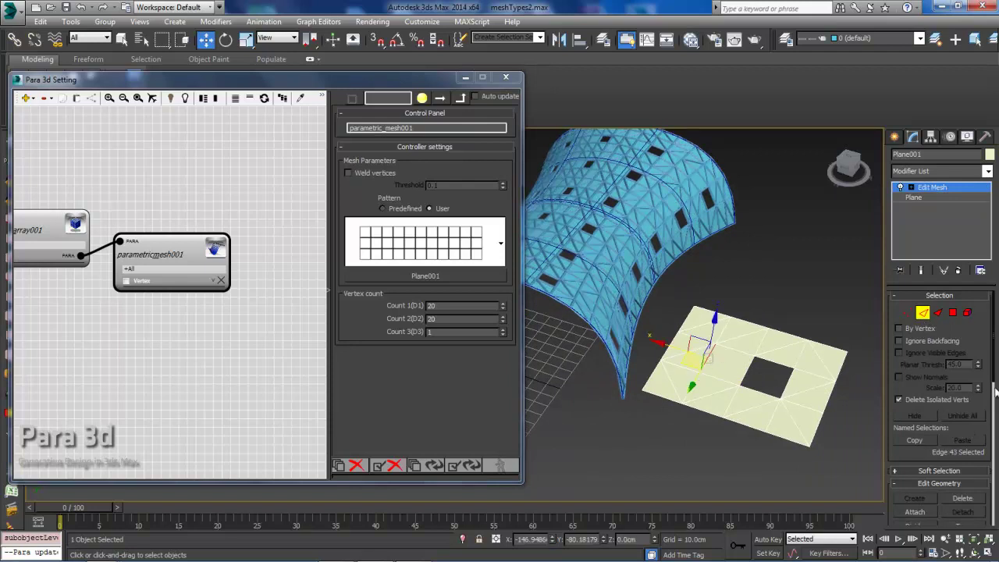
scroll(968, 390, "down", 3)
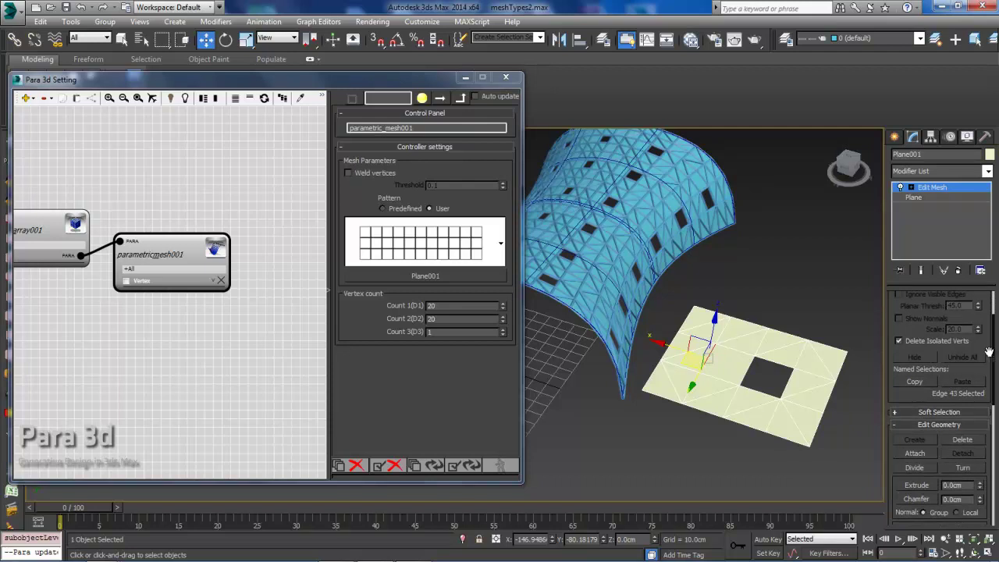
left_click_drag(988, 353, 994, 490)
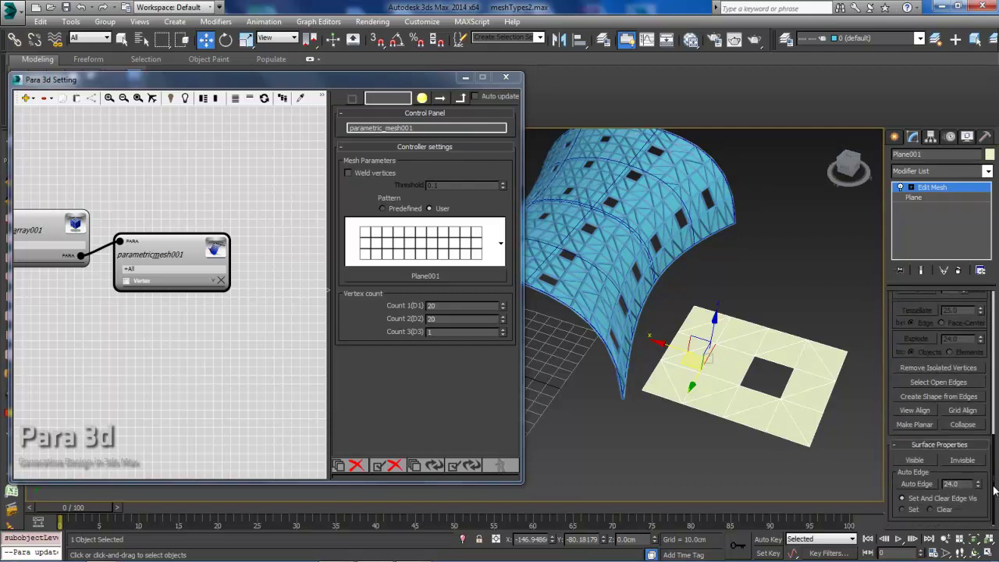
left_click(930, 464)
middle_click_drag(736, 387, 757, 397, "alt")
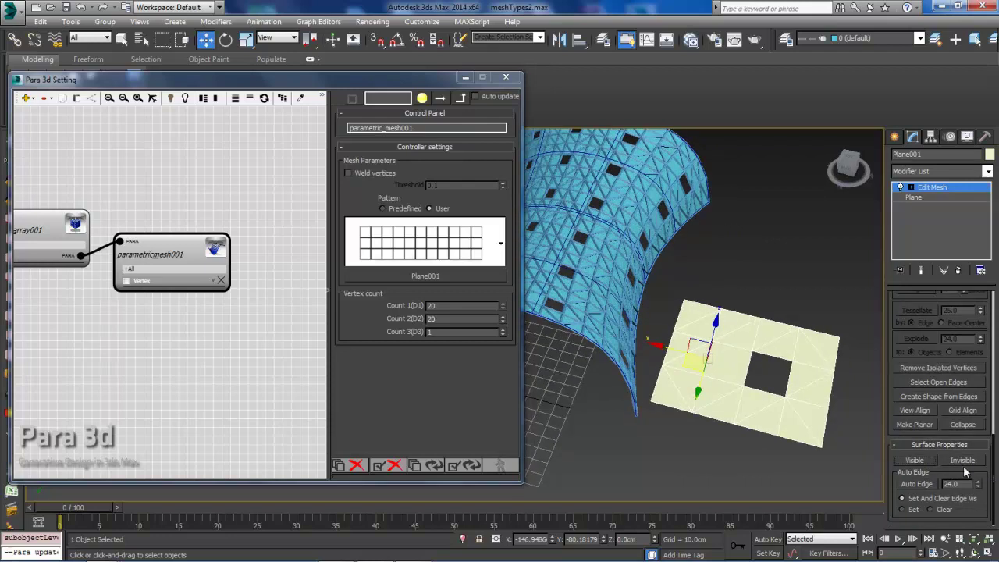
middle_click_drag(808, 415, 766, 398, "alt")
left_click(772, 320)
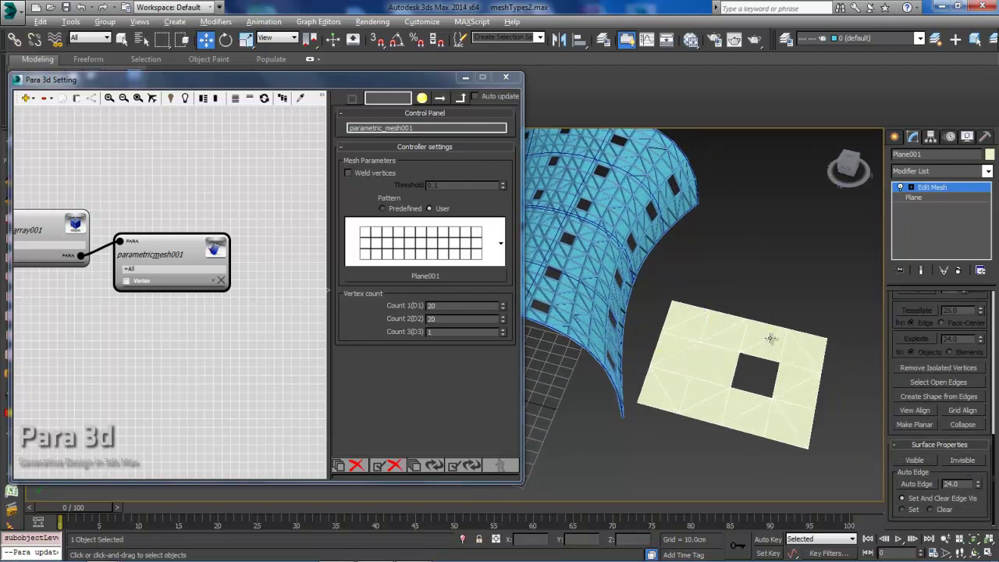
middle_click_drag(772, 339, 735, 303, "alt")
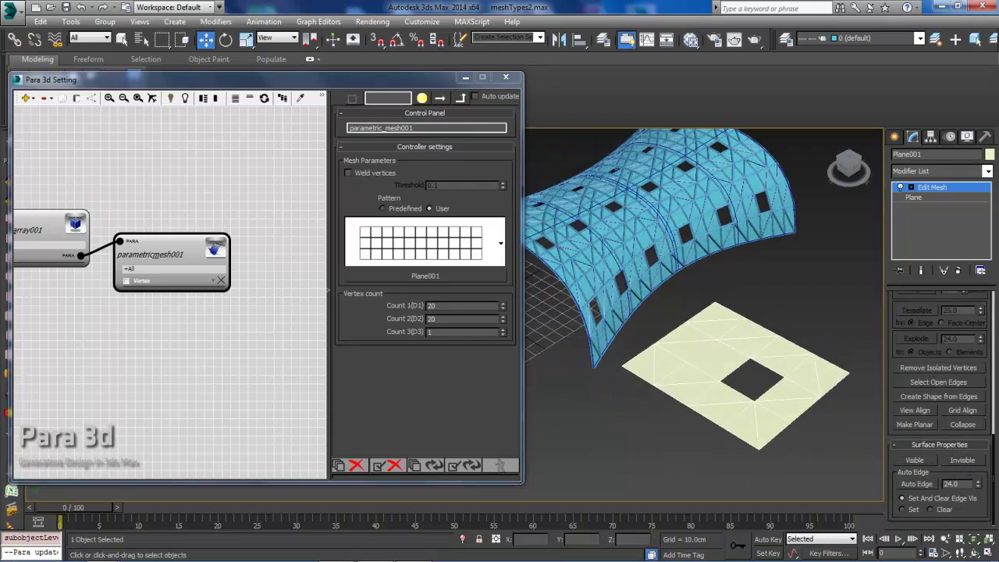
At the Face level, select five triangular faces along the plane's border and hide them
left_click_drag(993, 431, 991, 361)
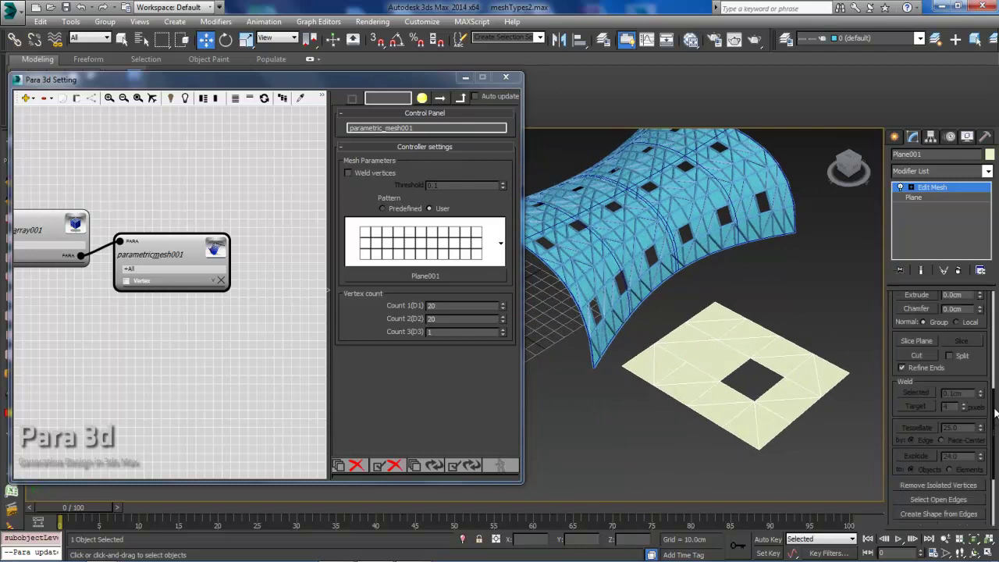
left_click_drag(995, 413, 995, 319)
left_click(939, 314)
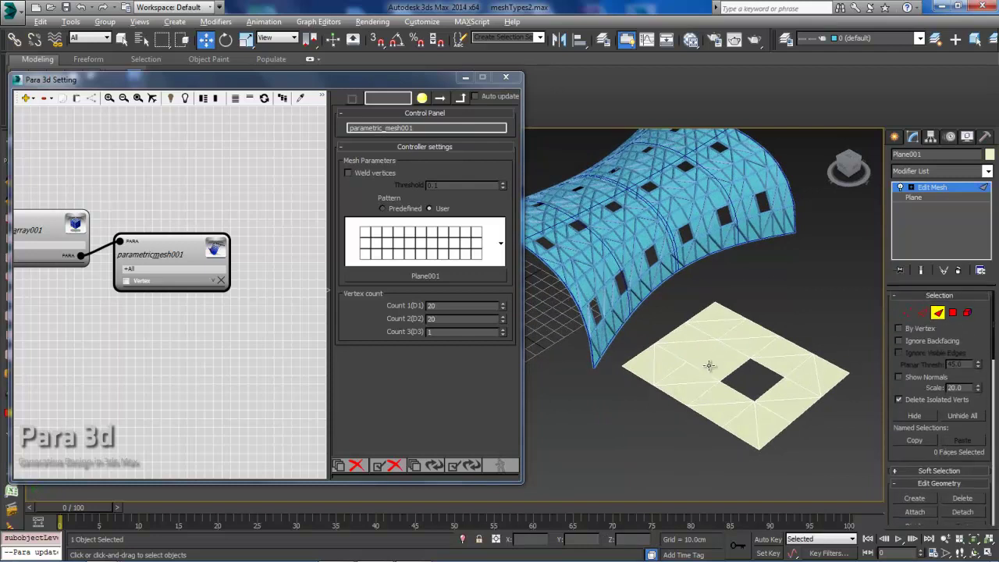
middle_click_drag(708, 365, 686, 334, "alt")
left_click(683, 335)
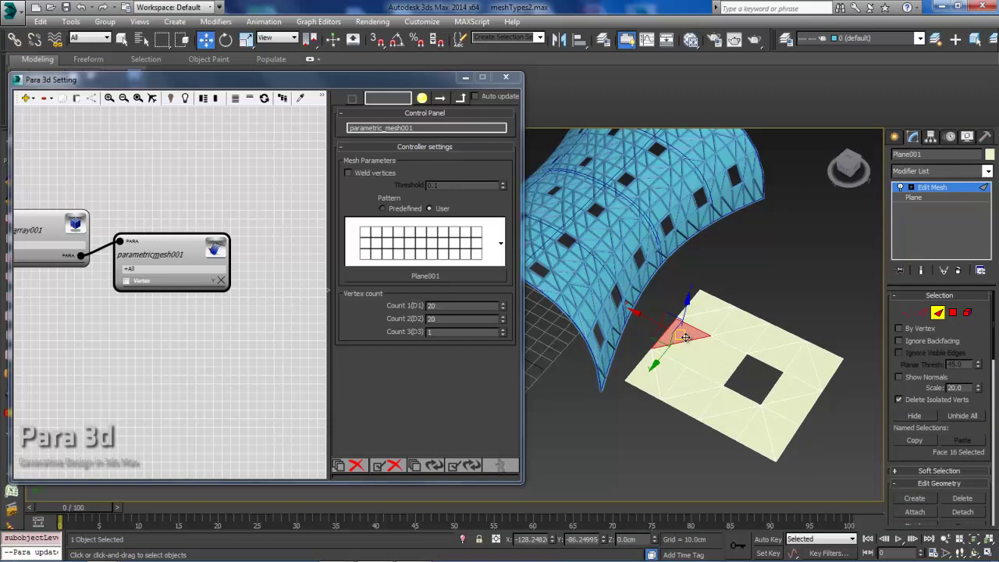
left_click(793, 410, "ctrl")
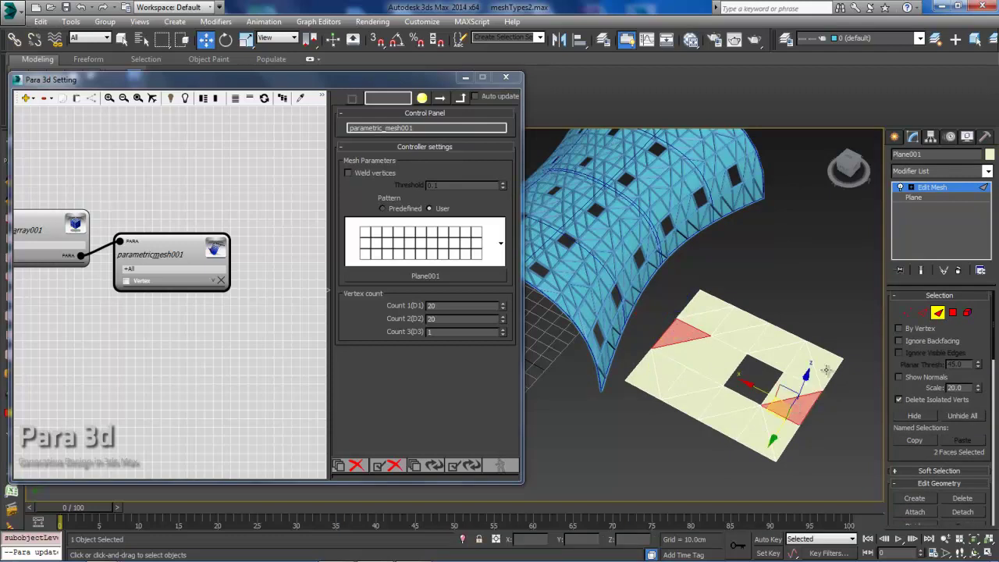
left_click(829, 367, "ctrl")
left_click(696, 300, "ctrl")
left_click(687, 400, "ctrl")
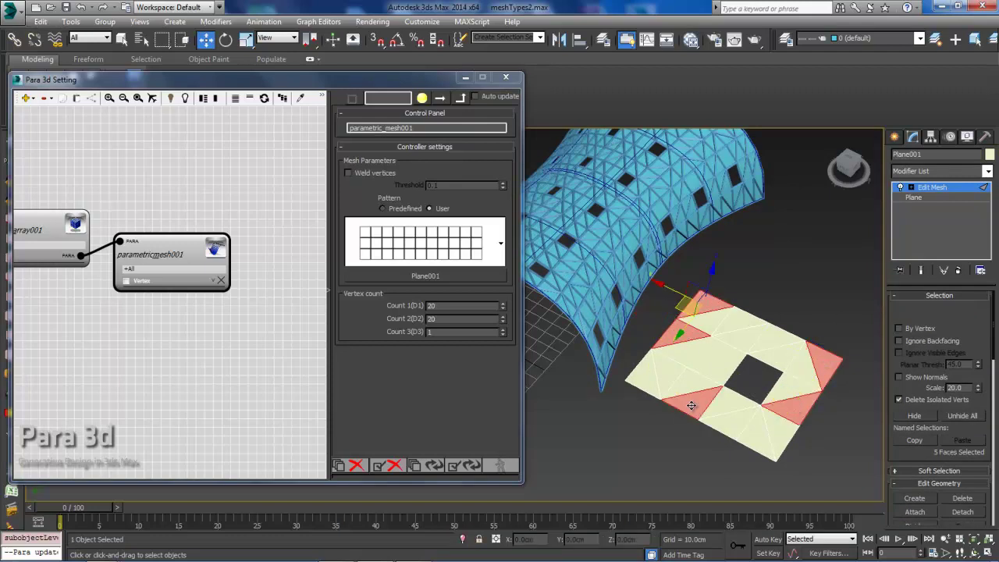
left_click(923, 416)
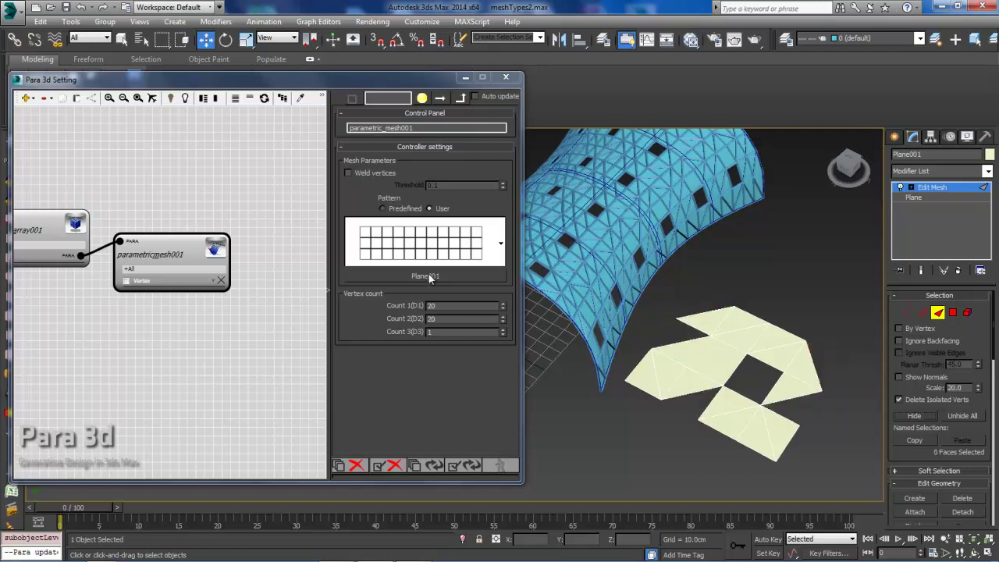
Pick the plane again as the user pattern to update the curved surface's mesh
middle_click_drag(173, 246, 186, 255)
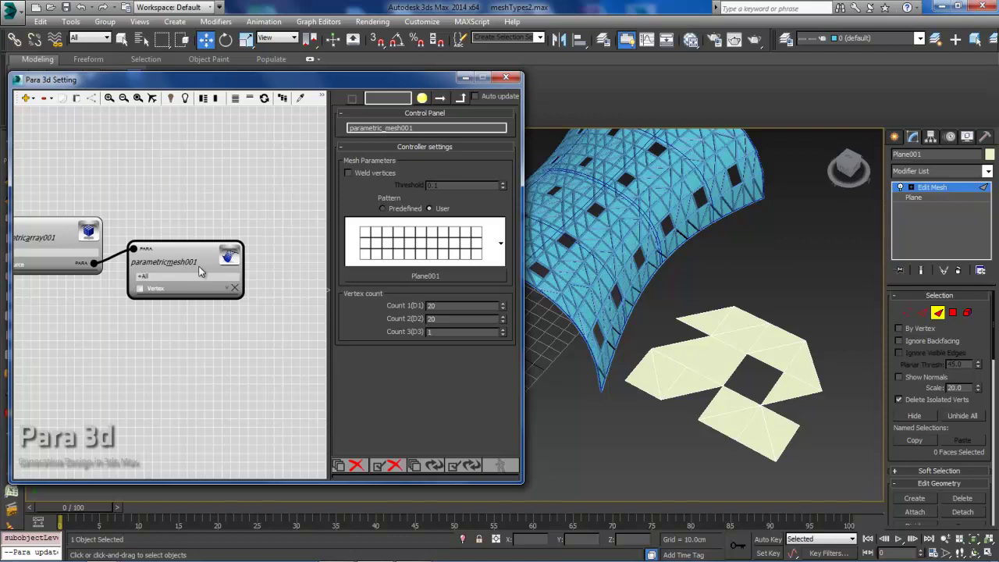
left_click(427, 281)
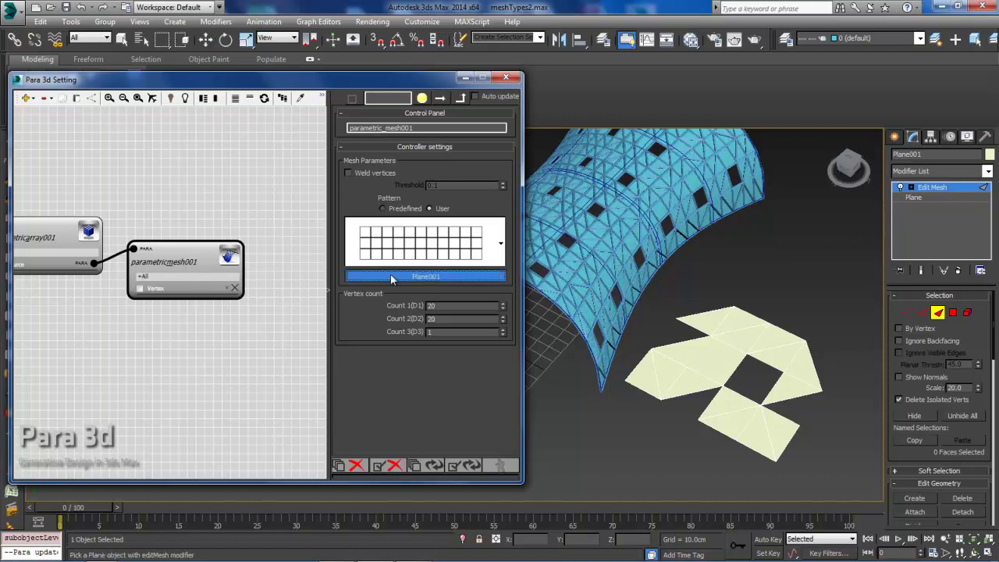
left_click(733, 355)
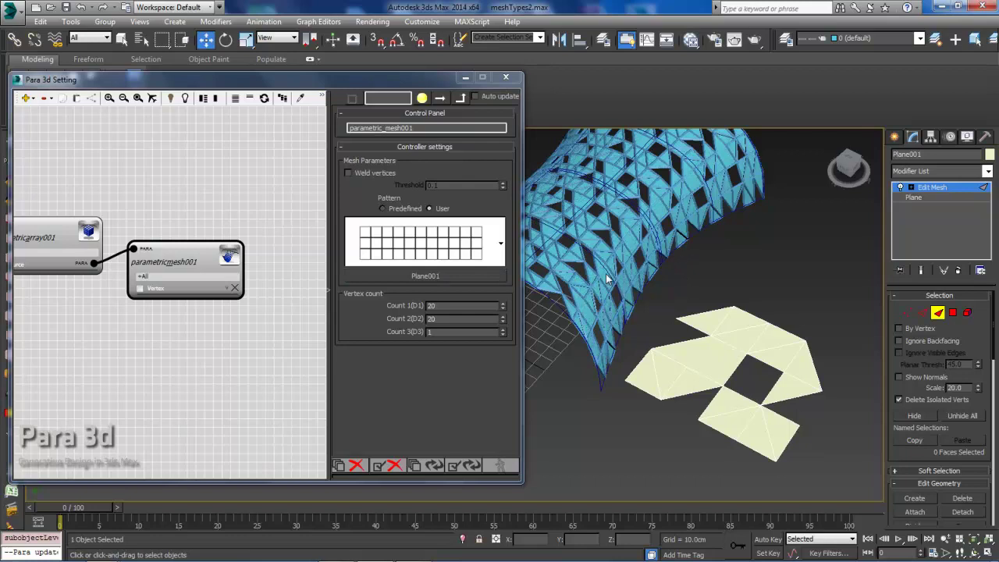